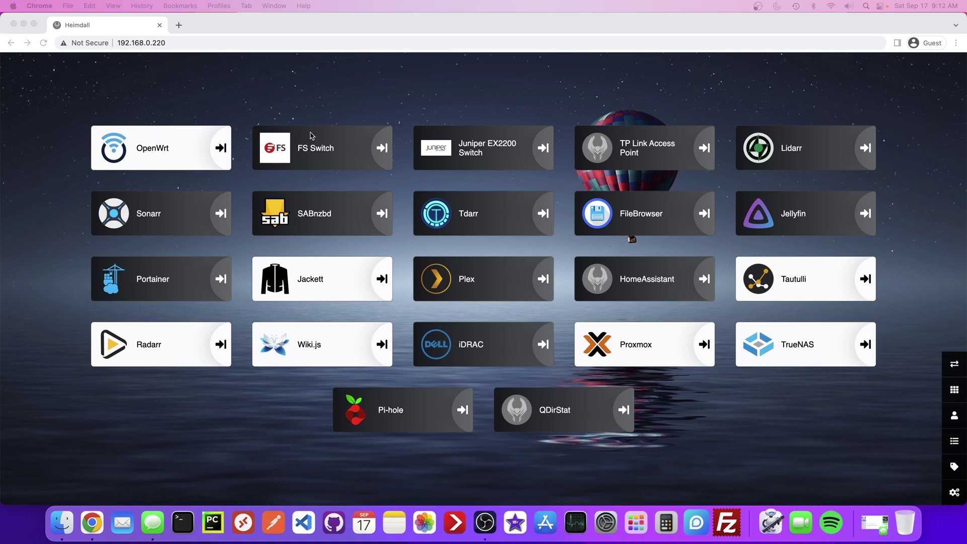
# Open the FS Switch and OpenWrt pages from the Heimdall dashboard, logging in to OpenWrt as root with the account password
pyautogui.click(313, 180)
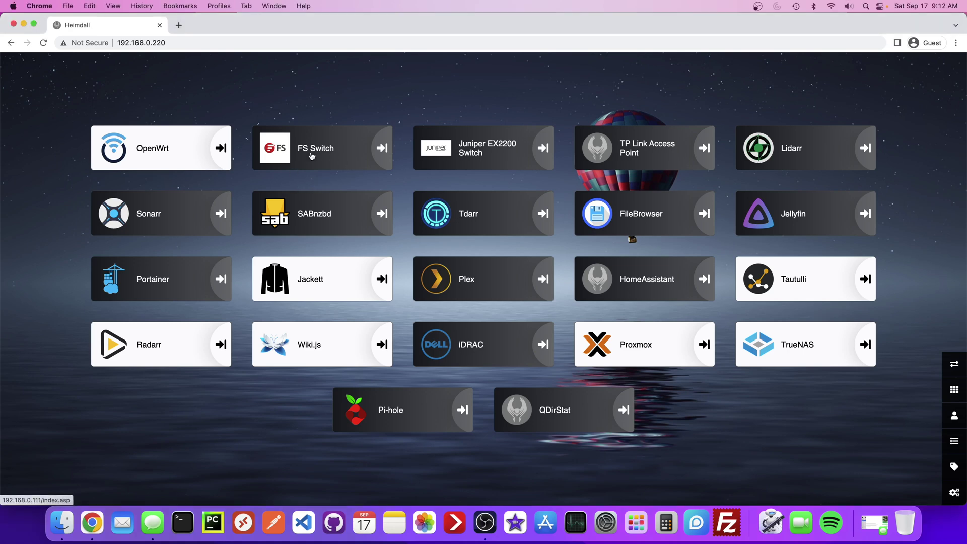
pyautogui.click(297, 156)
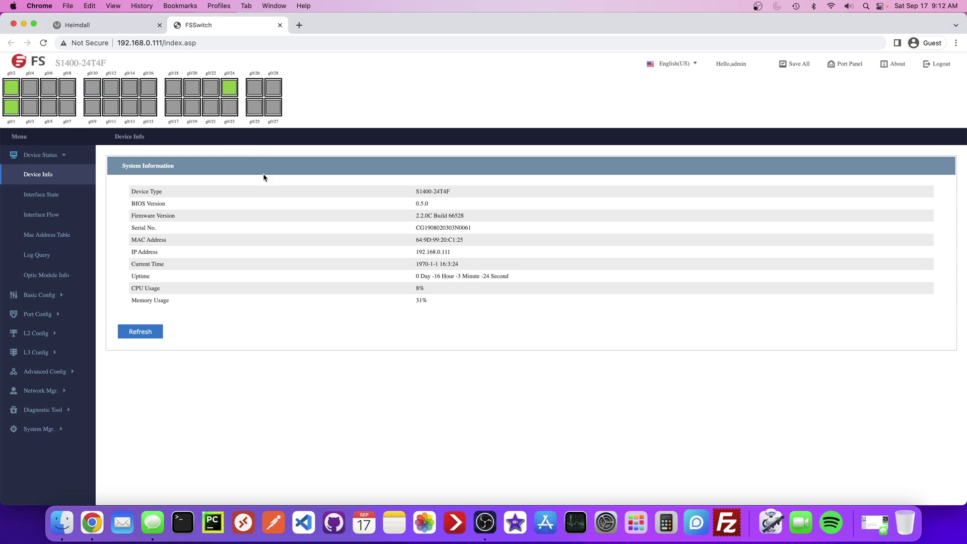
pyautogui.click(114, 26)
pyautogui.click(163, 145)
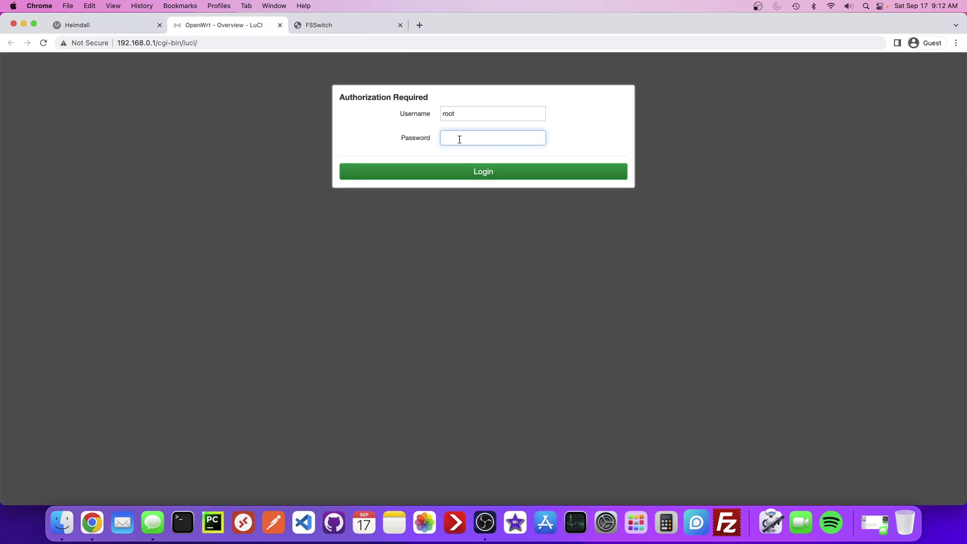
pyautogui.press('Return')
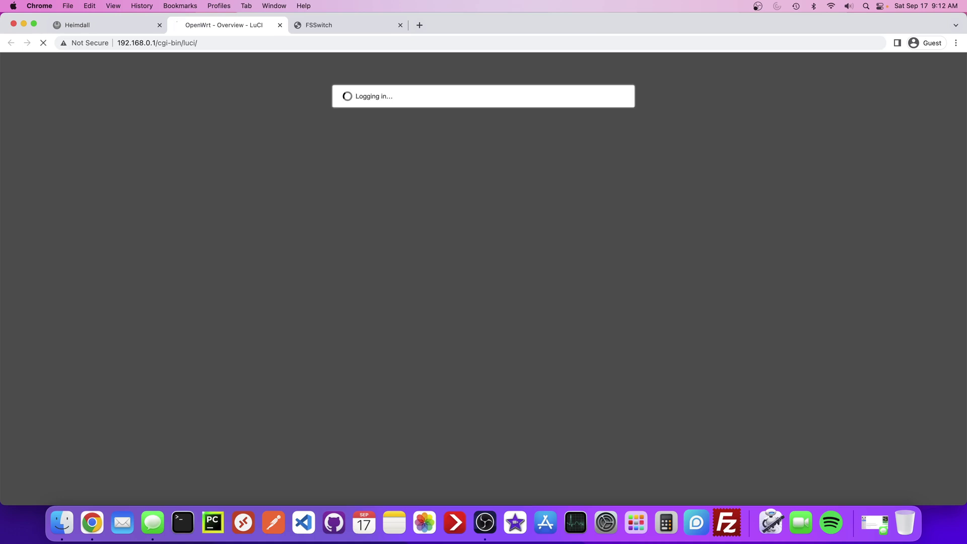
# Inspect the link details of the active ports, including g0/24, on the FS switch's port diagram
pyautogui.click(335, 25)
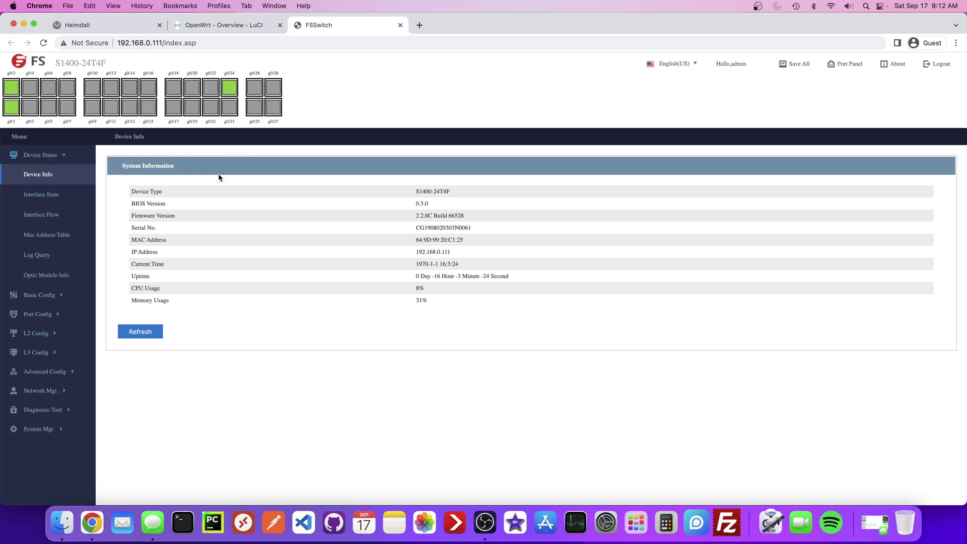
pyautogui.moveTo(8, 91)
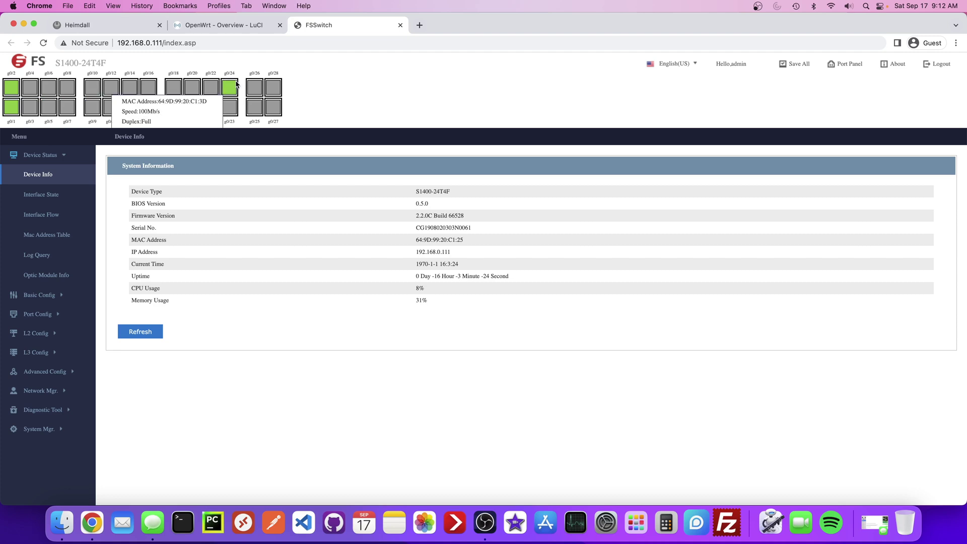
pyautogui.moveTo(235, 93)
# Switch to the Reolink app, reconnect Front Cam and open its network settings
pyautogui.click(696, 524)
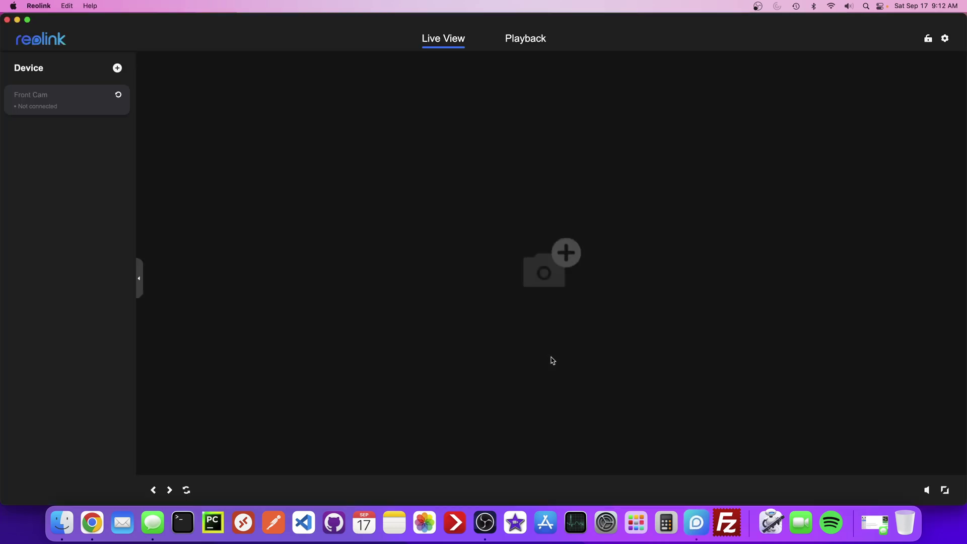
pyautogui.click(119, 96)
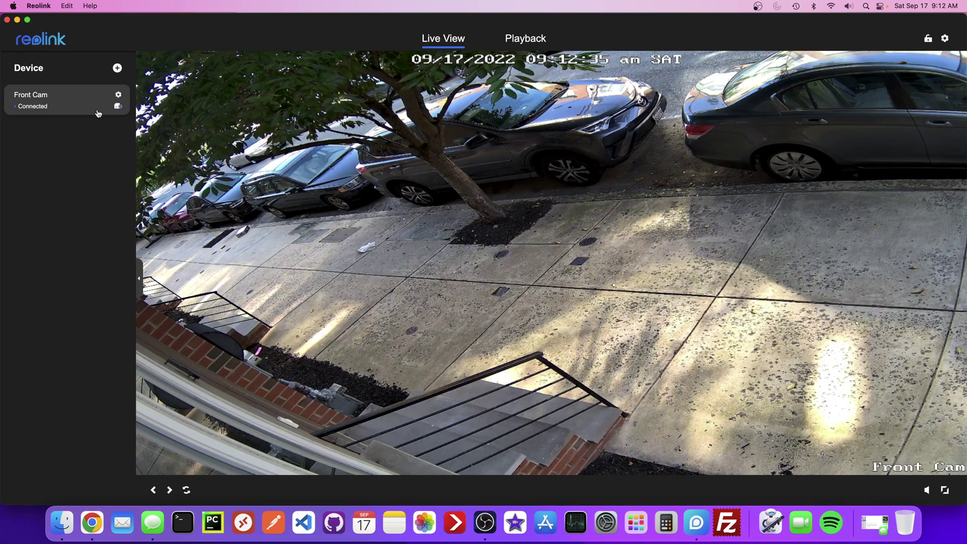
pyautogui.click(119, 95)
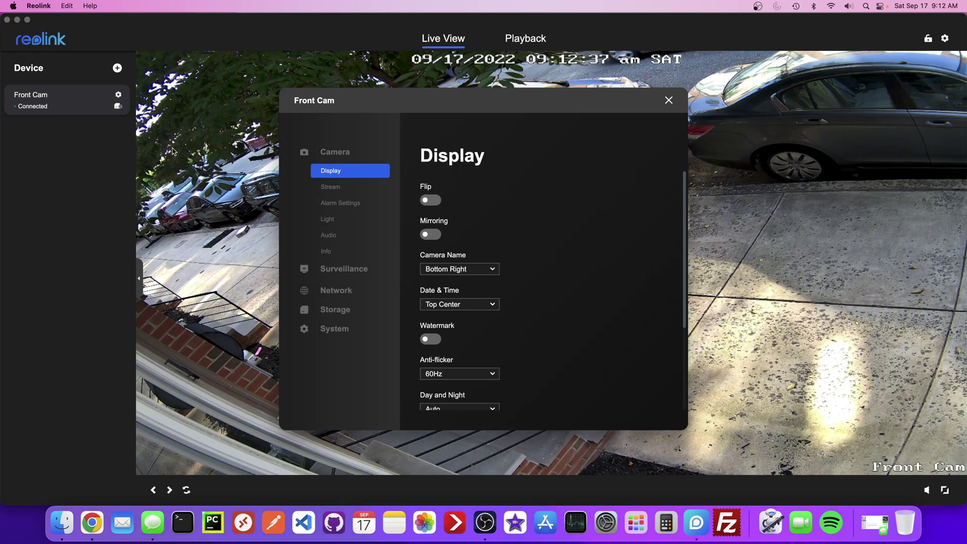
pyautogui.click(347, 297)
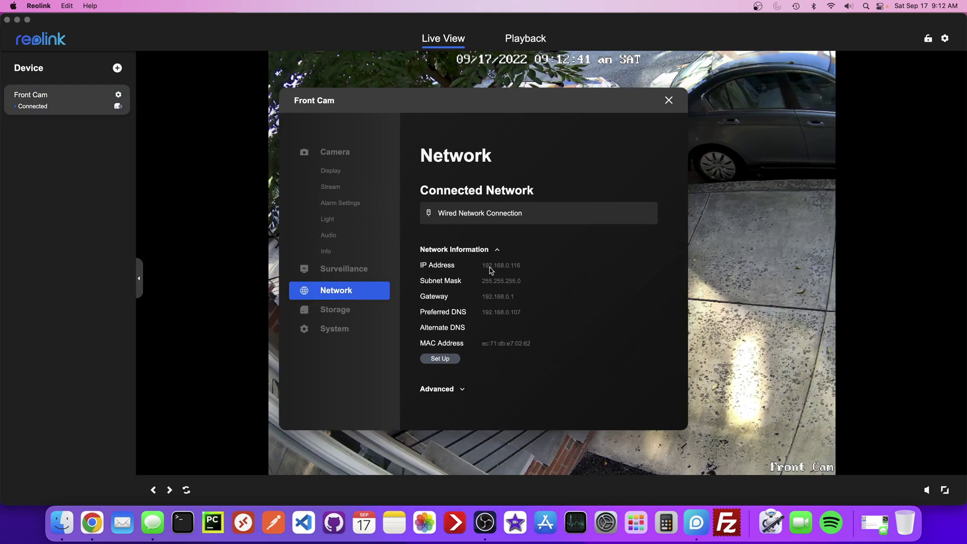
# Examine Front Cam's IP address in its network information, and close Reolink to return to the switch page
pyautogui.moveTo(482, 265); pyautogui.dragTo(510, 270)
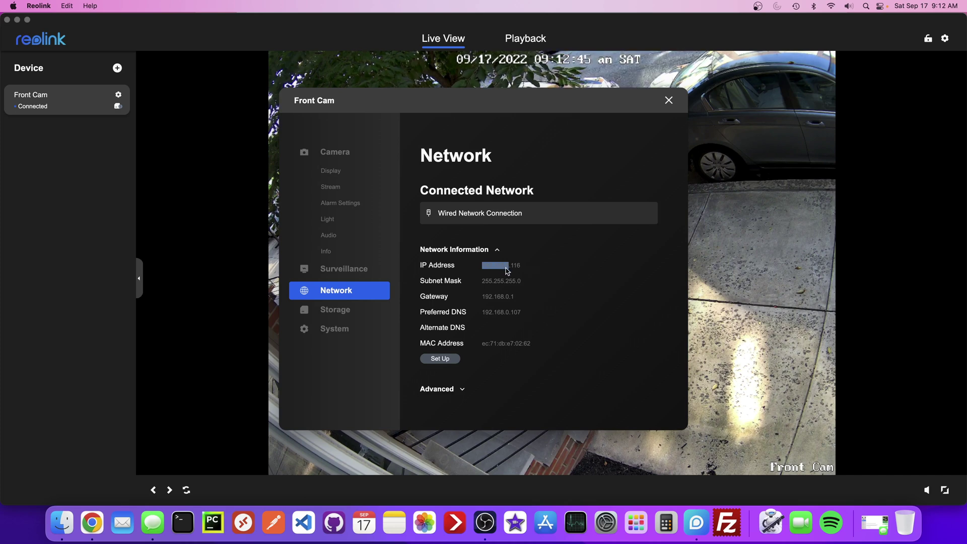
pyautogui.click(514, 280)
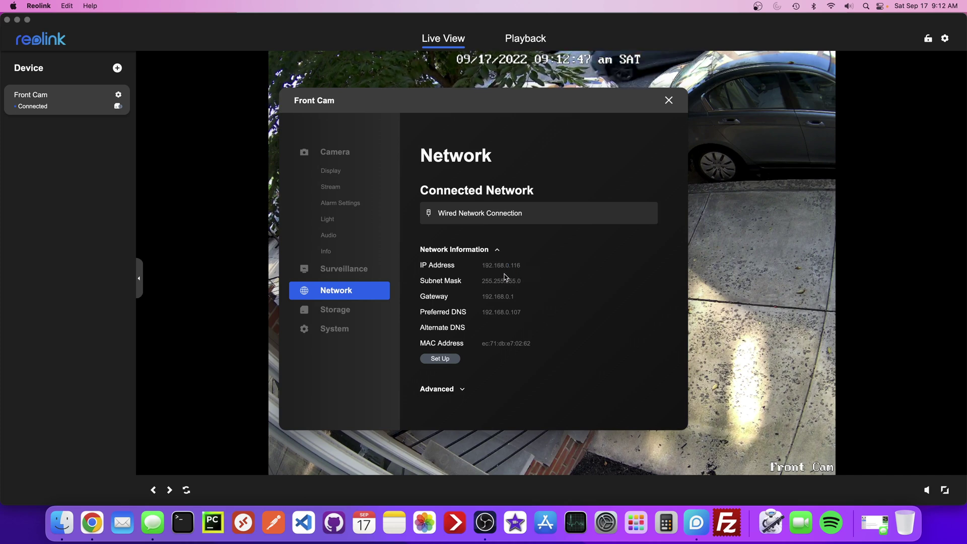
pyautogui.moveTo(447, 100); pyautogui.dragTo(748, 137)
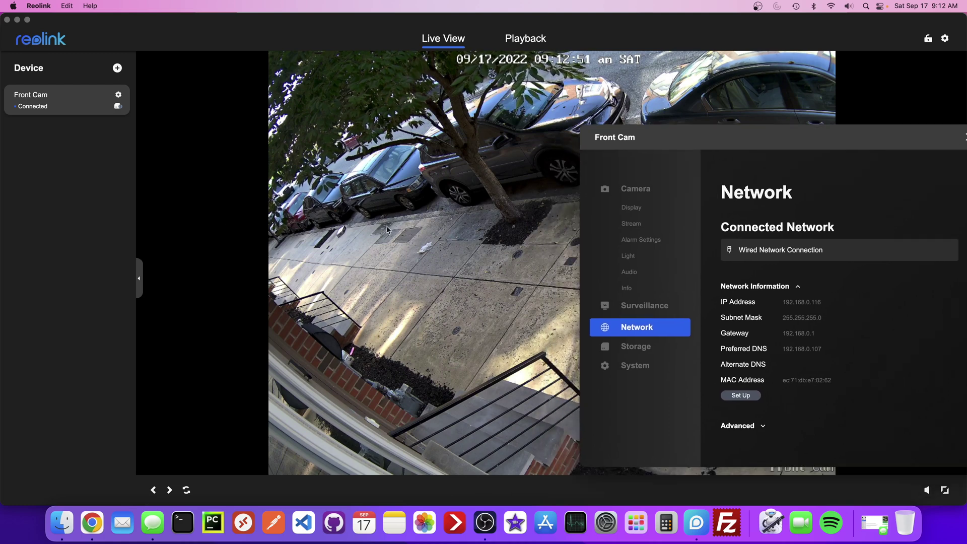
pyautogui.moveTo(687, 143); pyautogui.dragTo(437, 116)
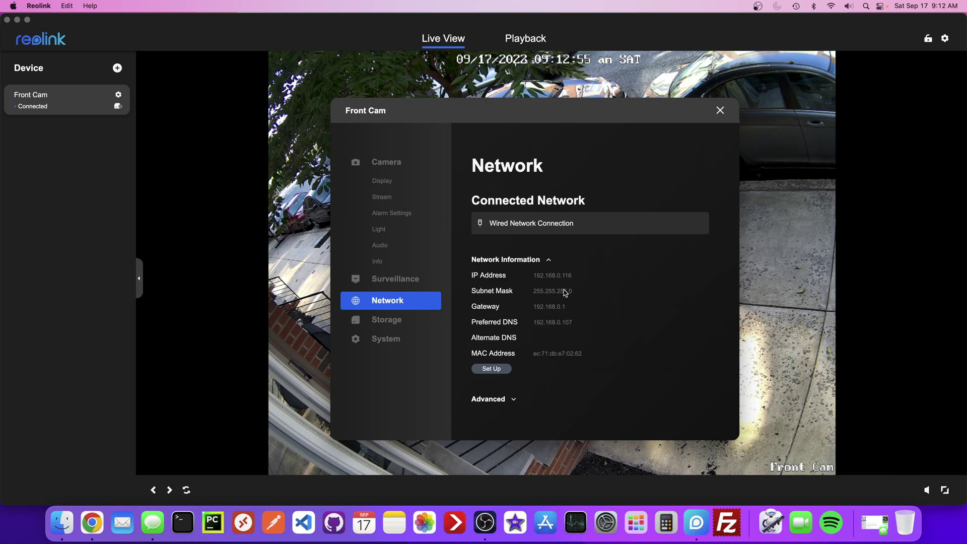
pyautogui.doubleClick(563, 281)
pyautogui.click(557, 275)
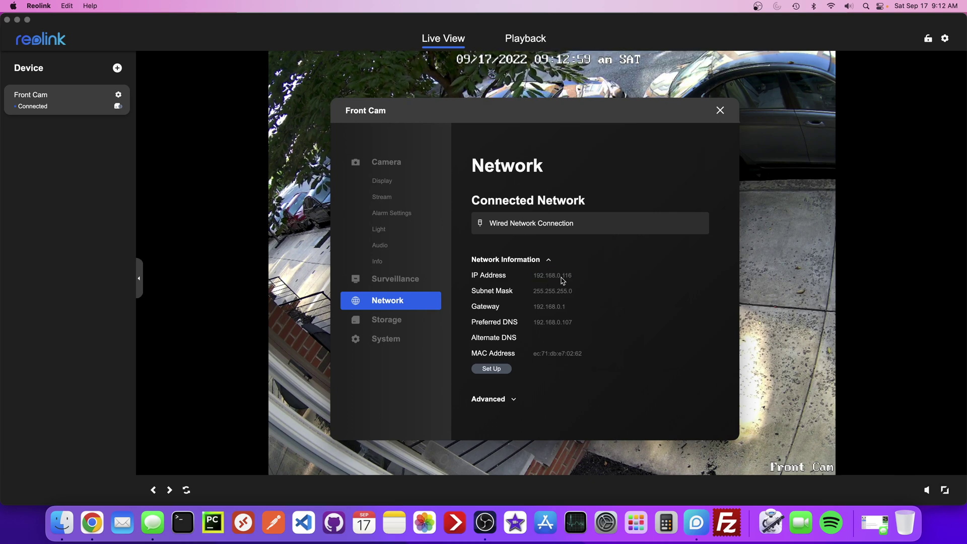
pyautogui.click(721, 111)
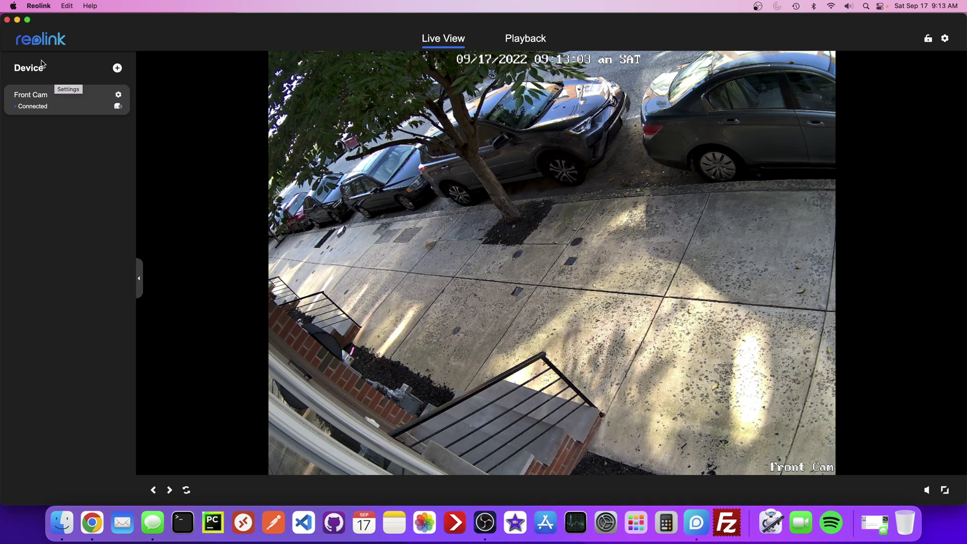
pyautogui.click(7, 20)
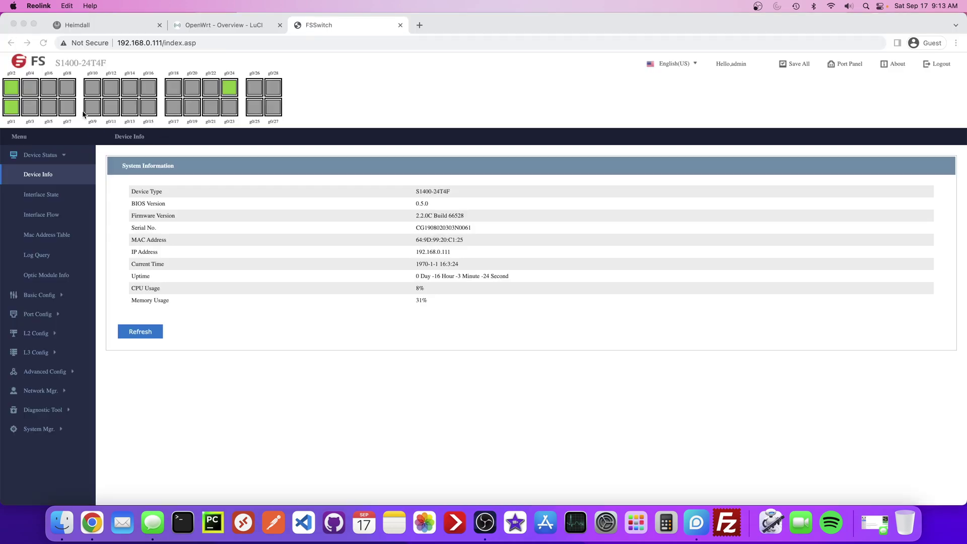
# Create a VLAN on the FS switch with ID 8 and the name vlan8
pyautogui.click(18, 109)
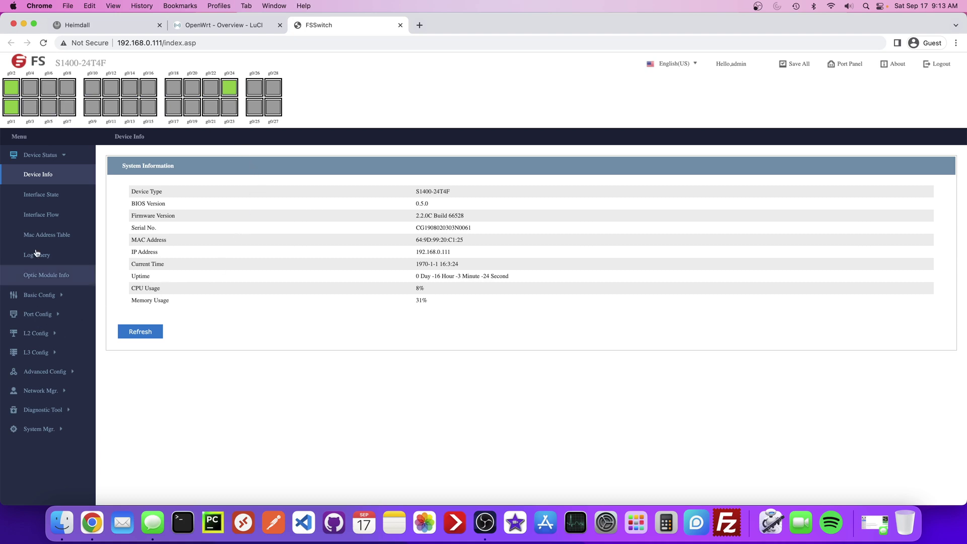
pyautogui.click(39, 334)
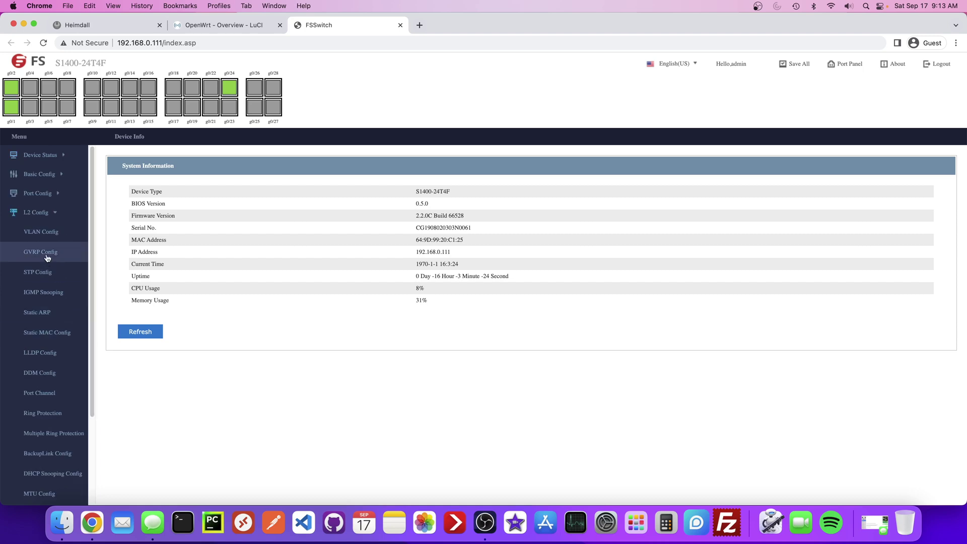
pyautogui.click(39, 233)
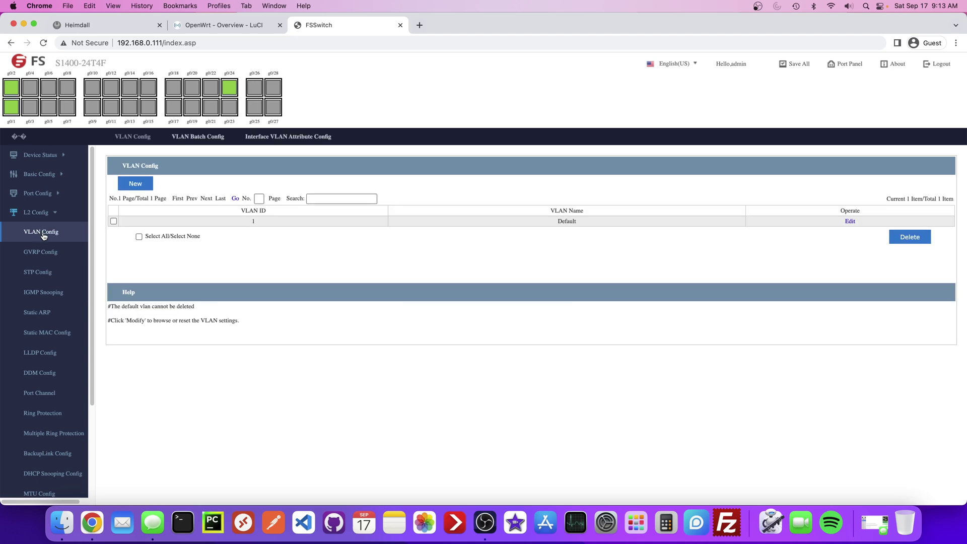
pyautogui.click(138, 187)
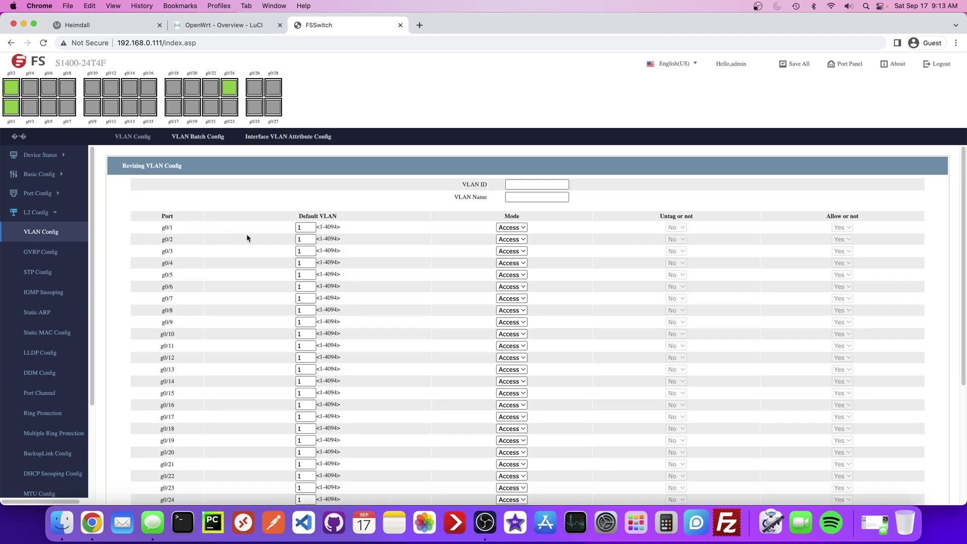
pyautogui.click(521, 185)
pyautogui.write('8')
pyautogui.click(515, 198)
pyautogui.write('vlan8')
pyautogui.scroll(-5, 435, 272)
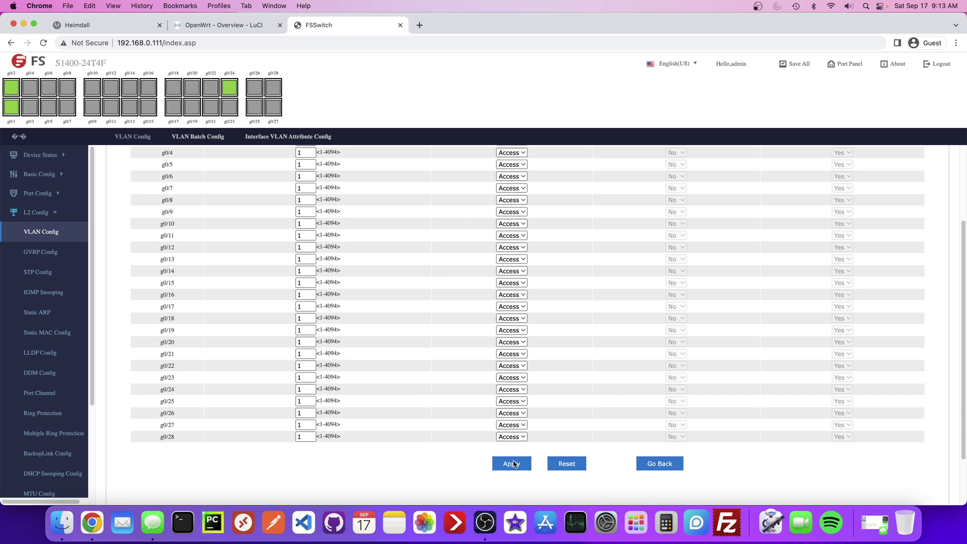
pyautogui.click(517, 463)
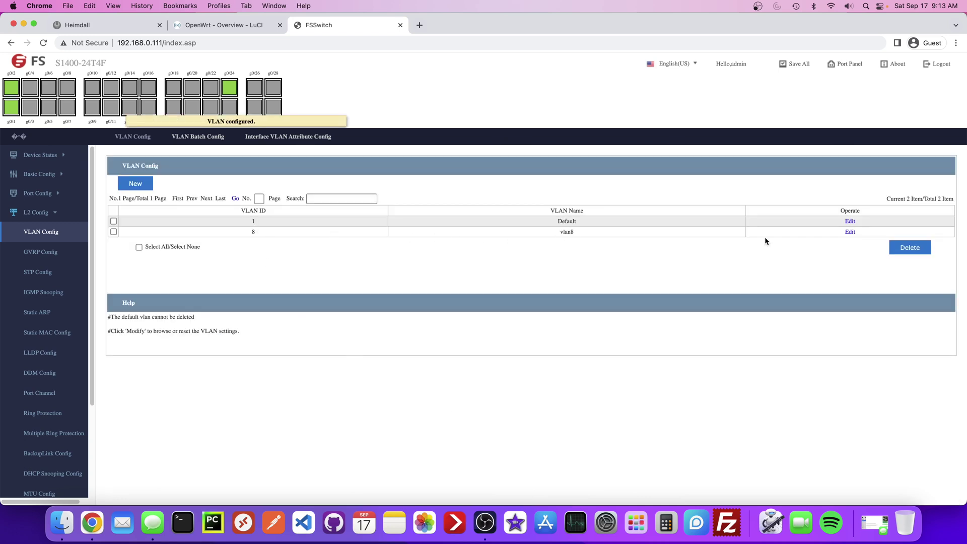
# Edit VLAN 8 and set the mode of port g0/2 to Trunk
pyautogui.click(850, 232)
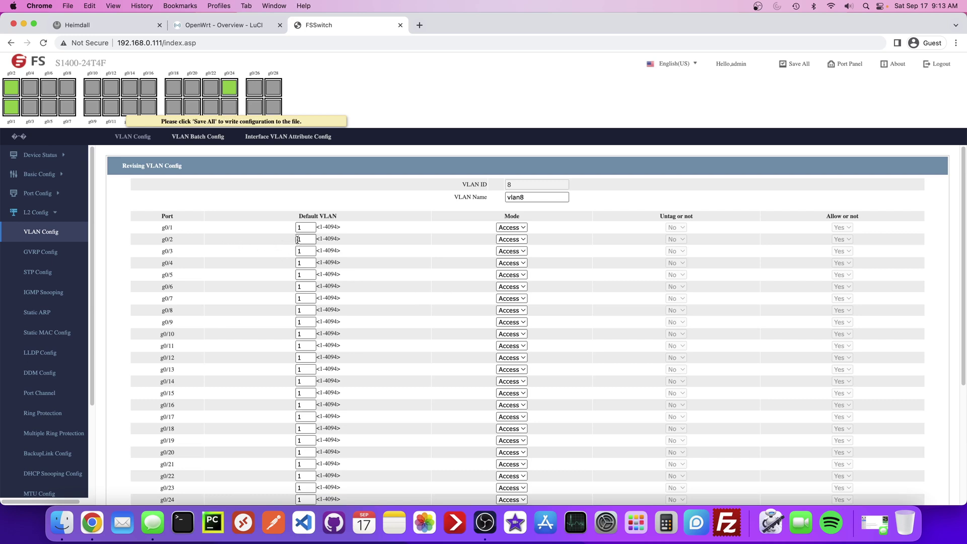
pyautogui.click(521, 241)
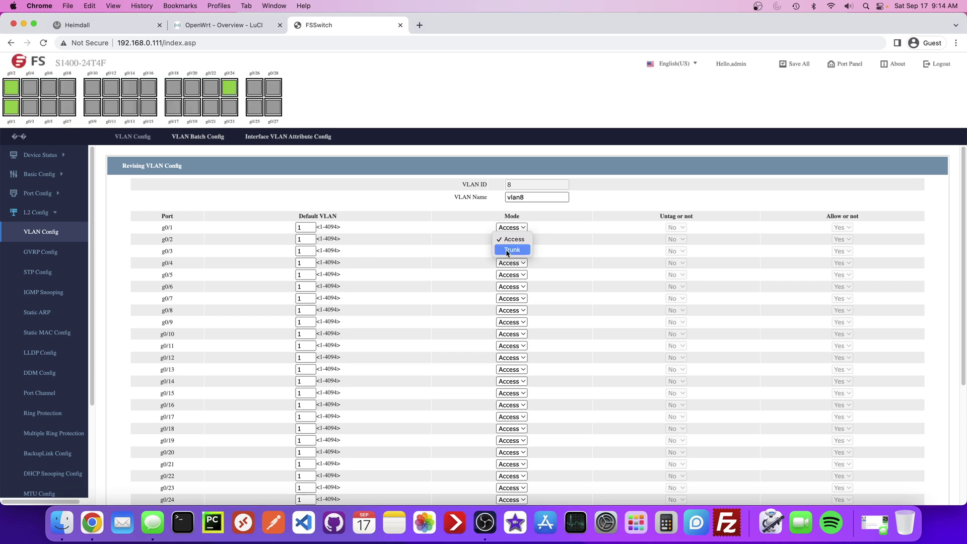
pyautogui.click(507, 250)
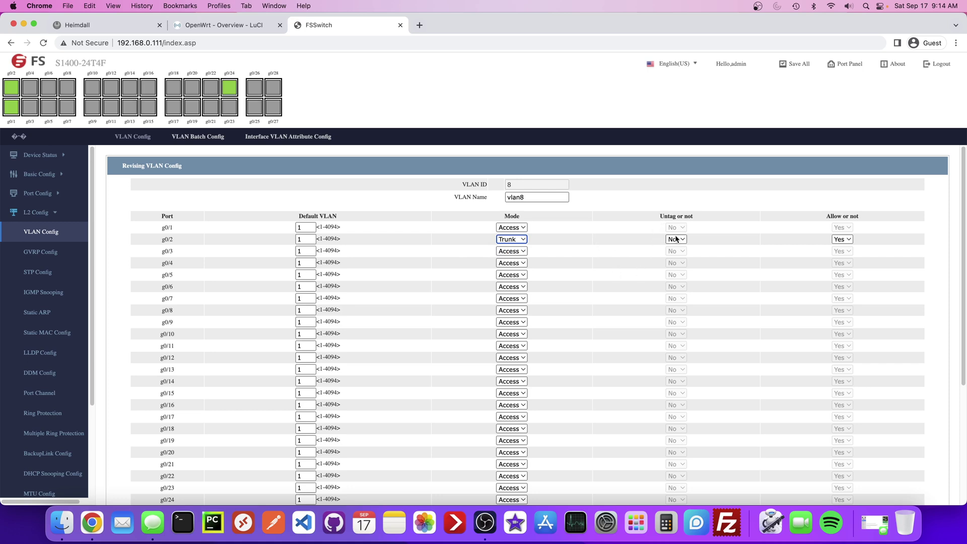
# Set the default VLAN of port g0/24 to 8, apply the change and save the switch configuration
pyautogui.scroll(-1, 634, 264)
pyautogui.scroll(-6, 633, 265)
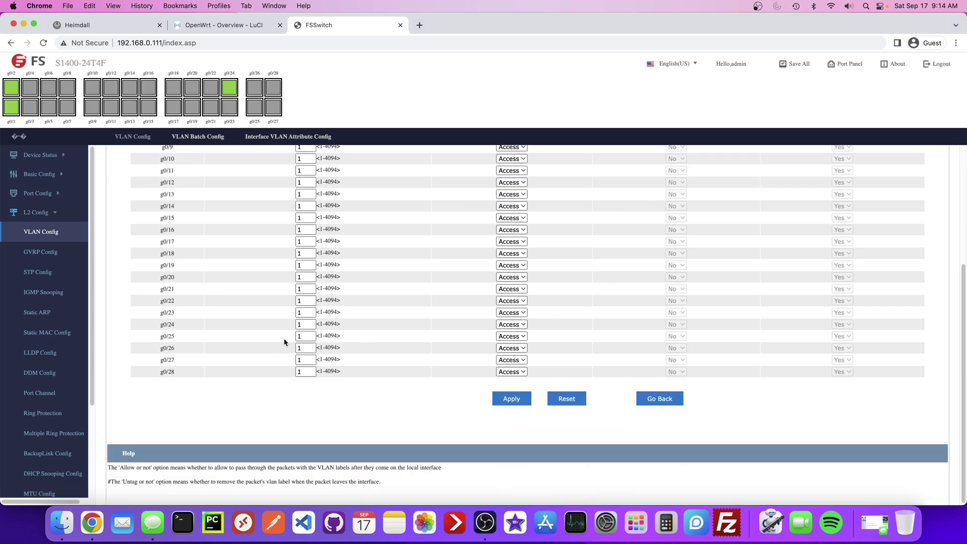
pyautogui.doubleClick(301, 324)
pyautogui.write('8')
pyautogui.click(506, 400)
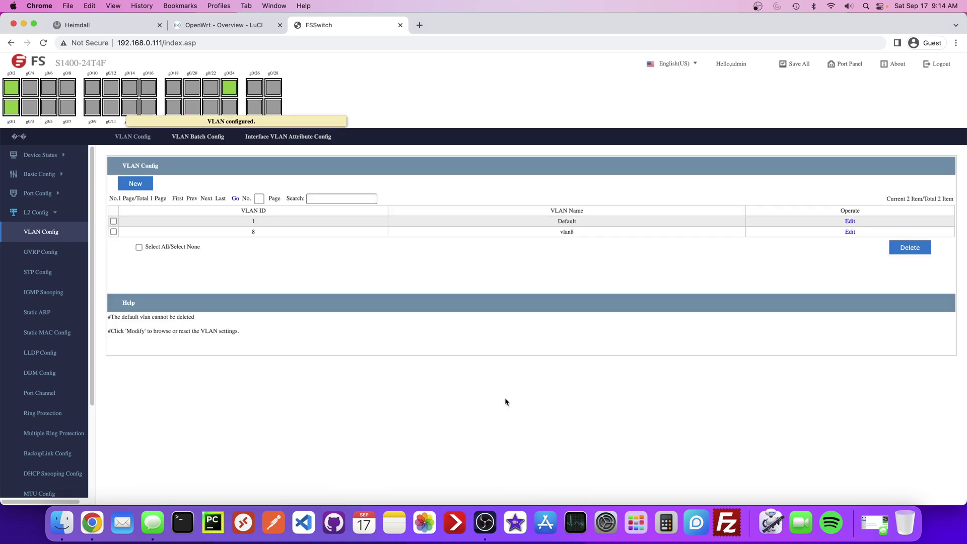
pyautogui.click(797, 68)
pyautogui.press('Return')
# Review the port modes and default VLAN assignments in the settings of the default VLAN 1
pyautogui.click(850, 222)
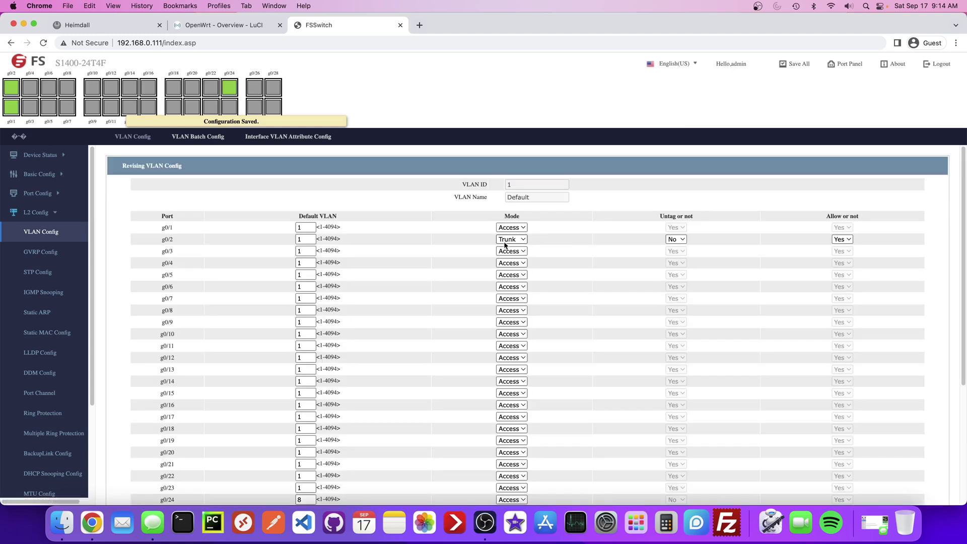
pyautogui.scroll(-1, 495, 271)
pyautogui.scroll(-5, 495, 270)
pyautogui.scroll(5, 468, 336)
pyautogui.scroll(-5, 469, 337)
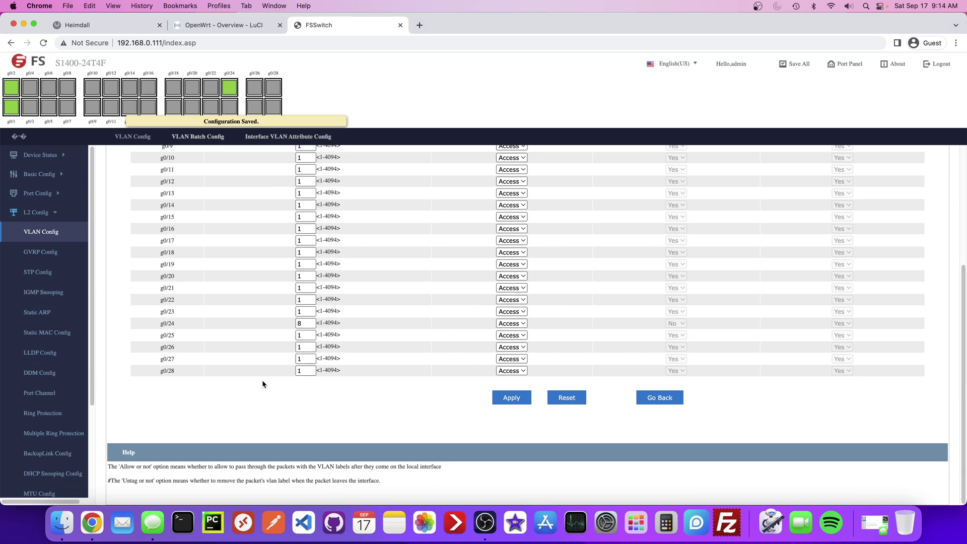
pyautogui.scroll(5, 306, 316)
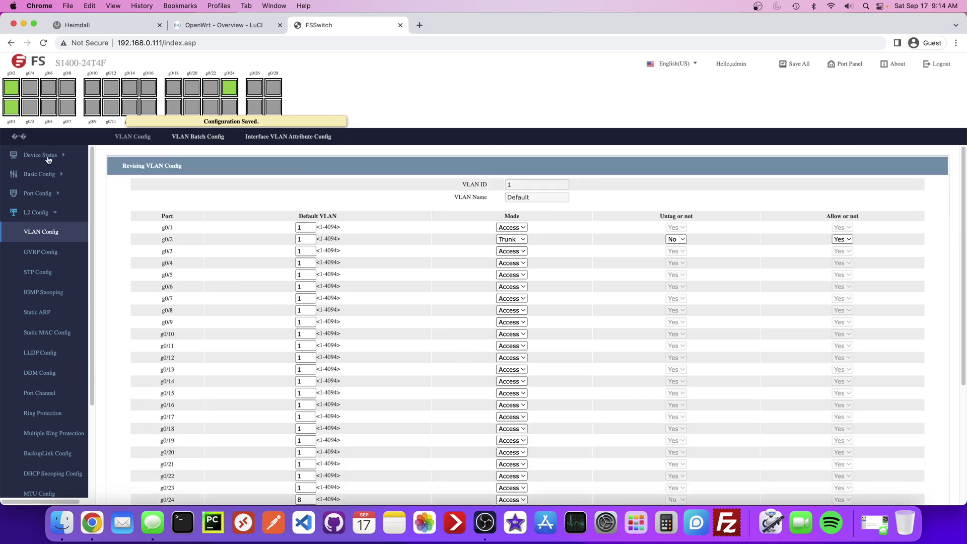
# Switch to OpenWrt and start a new device configuration of type VLAN (802.1q) with VLAN ID 8
pyautogui.click(235, 25)
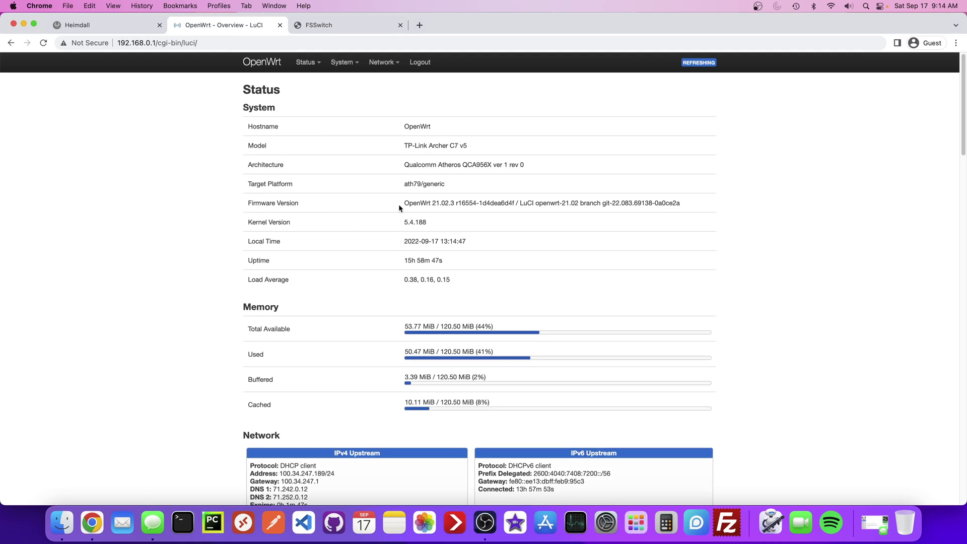
pyautogui.moveTo(346, 67)
pyautogui.moveTo(378, 67)
pyautogui.click(390, 86)
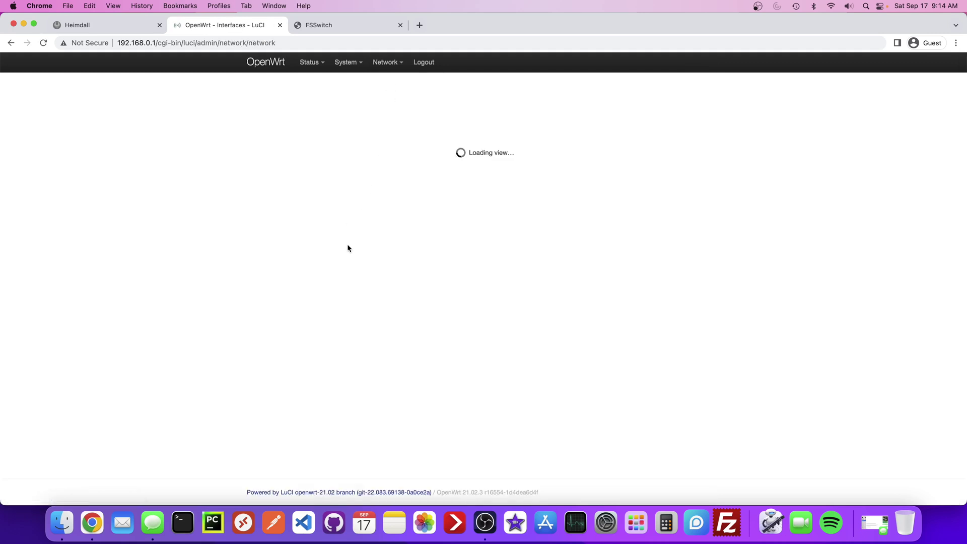
pyautogui.click(290, 89)
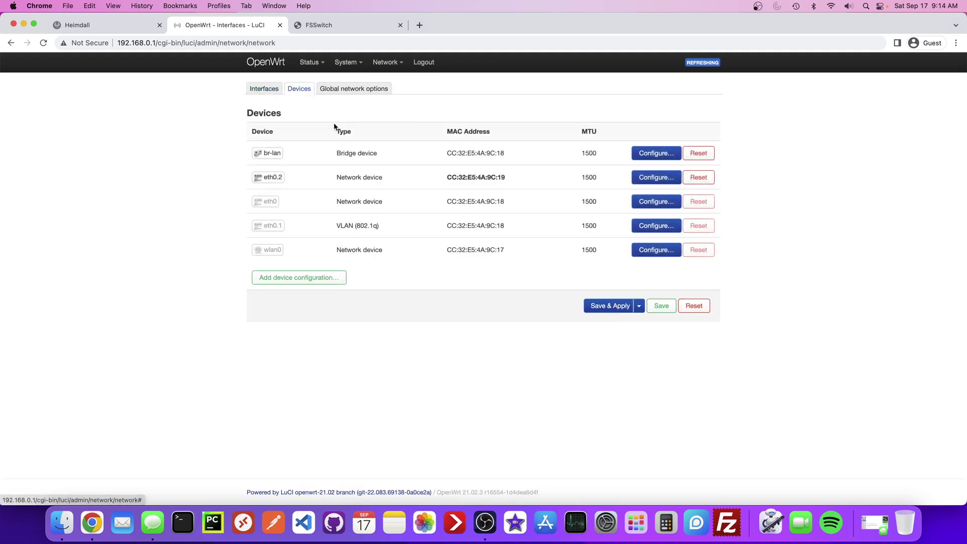
pyautogui.click(298, 279)
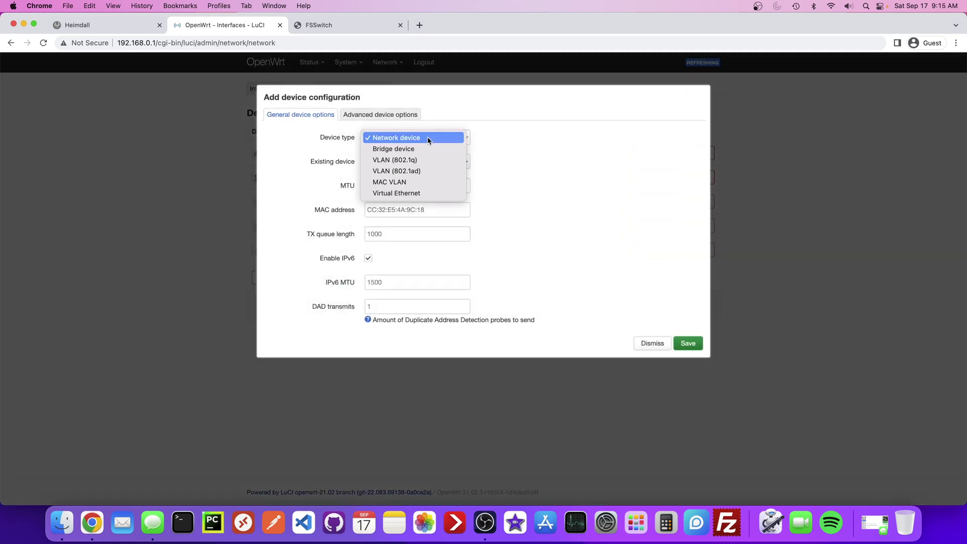
pyautogui.click(408, 159)
pyautogui.click(379, 186)
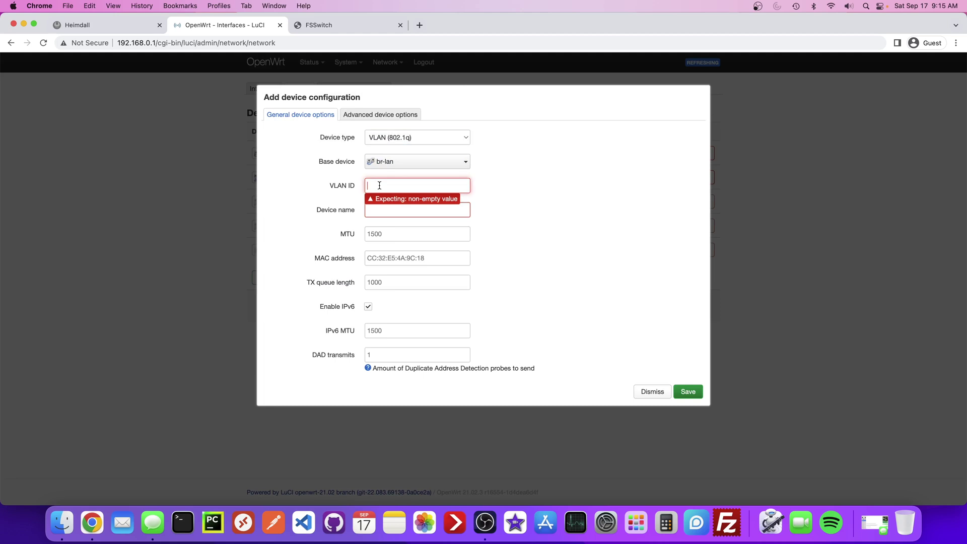
pyautogui.write('8')
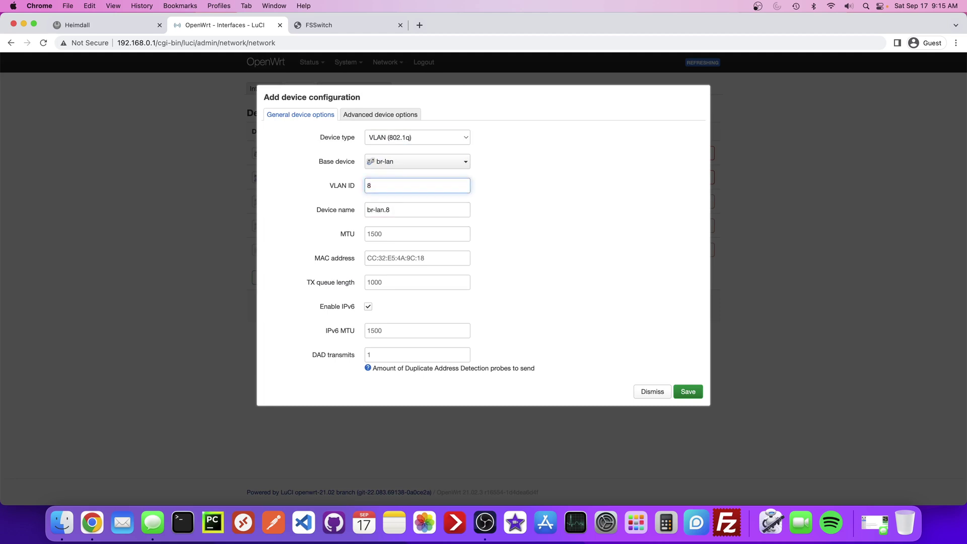
# Set the new VLAN device's base device to the Ethernet switch eth0, save it and apply the configuration
pyautogui.click(412, 162)
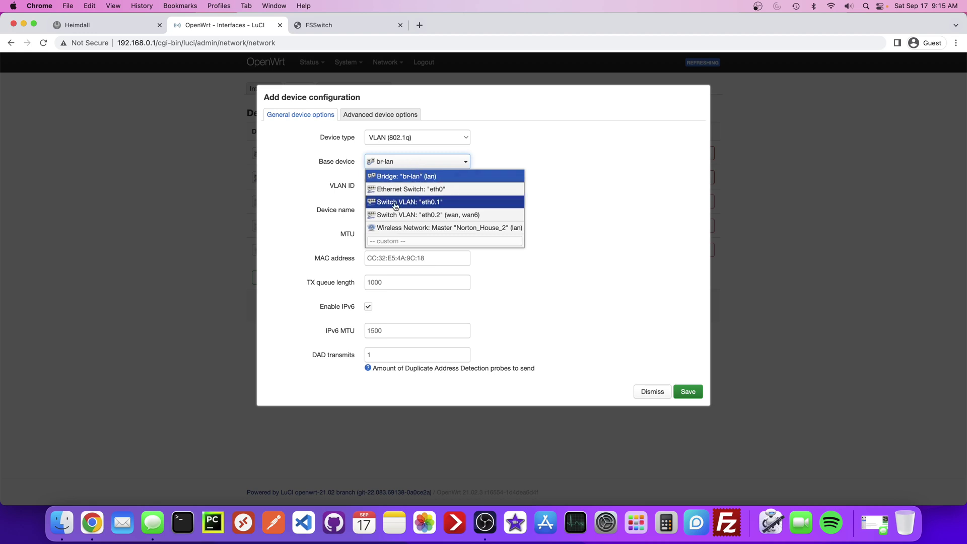
pyautogui.click(433, 190)
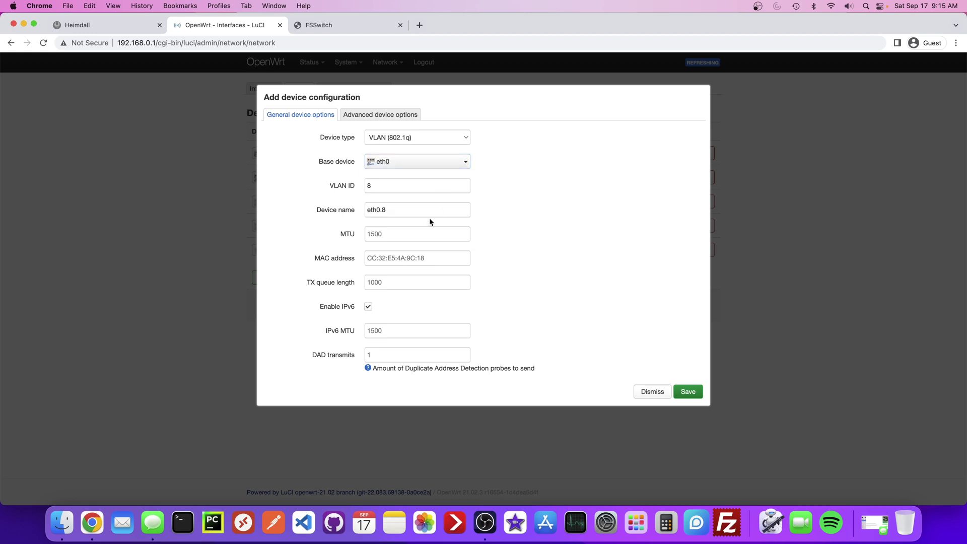
pyautogui.click(688, 392)
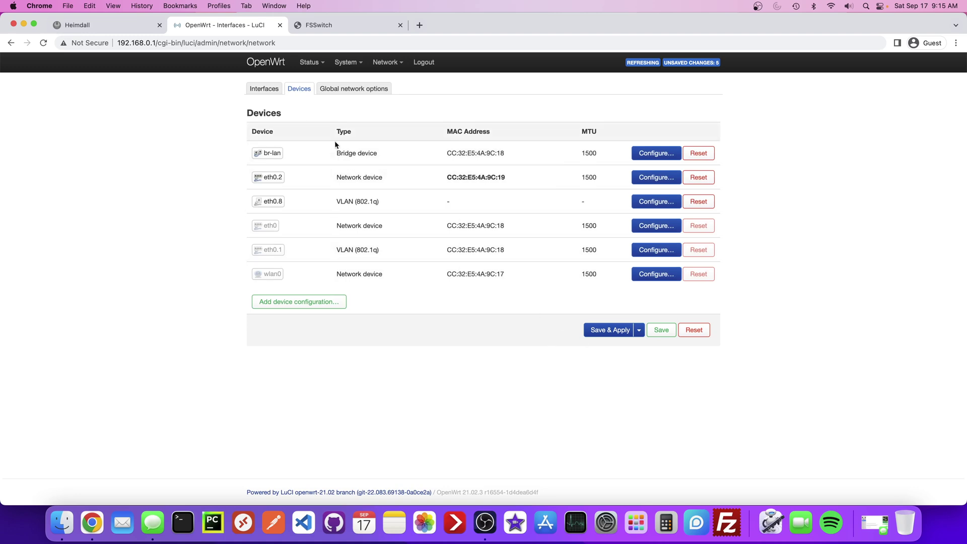
pyautogui.click(593, 326)
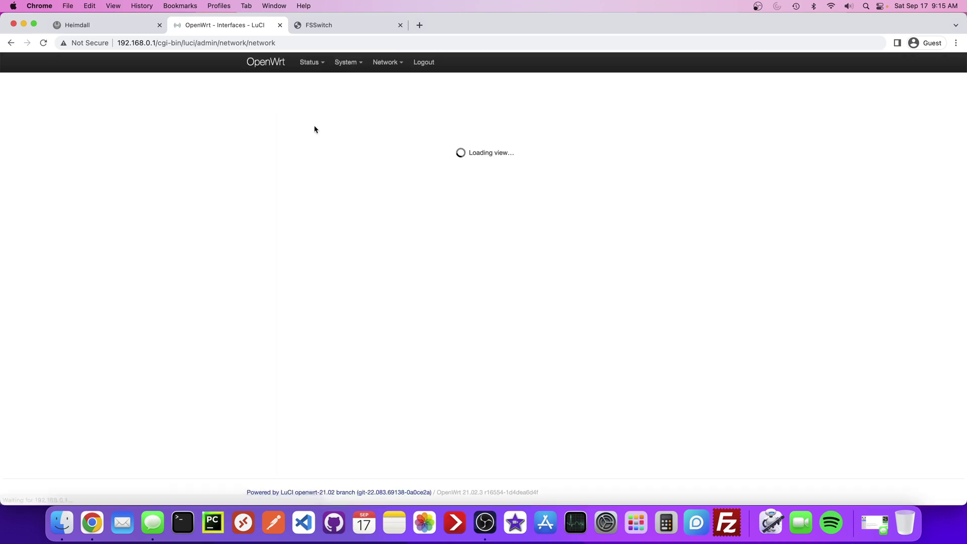
# Create an interface named vlan8_interface with the Static address protocol on the software VLAN device eth0.8
pyautogui.click(270, 91)
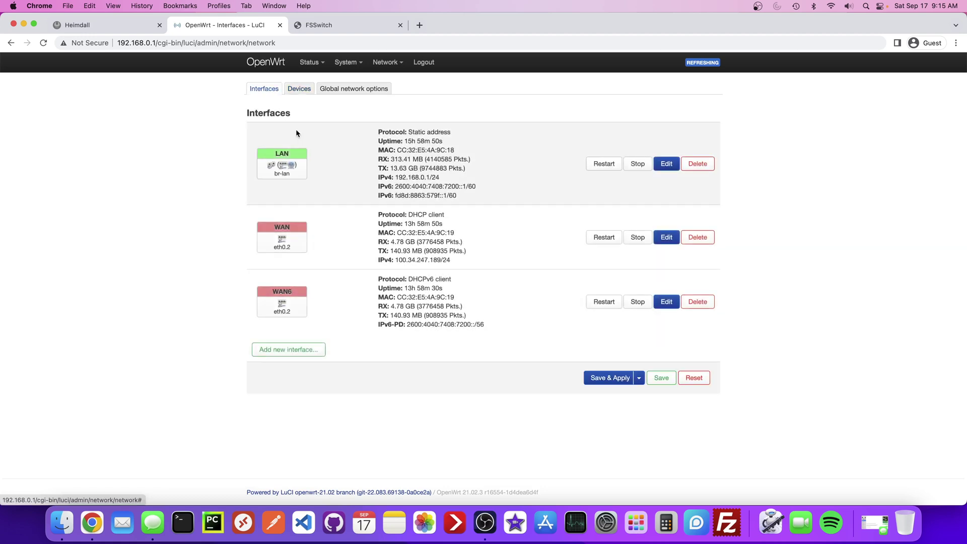
pyautogui.click(291, 349)
pyautogui.click(398, 113)
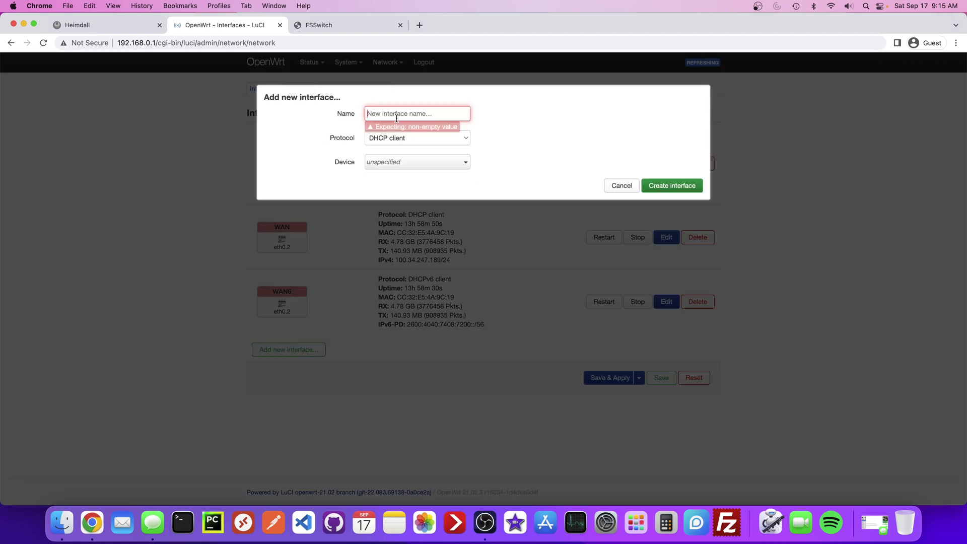
pyautogui.write('vlan')
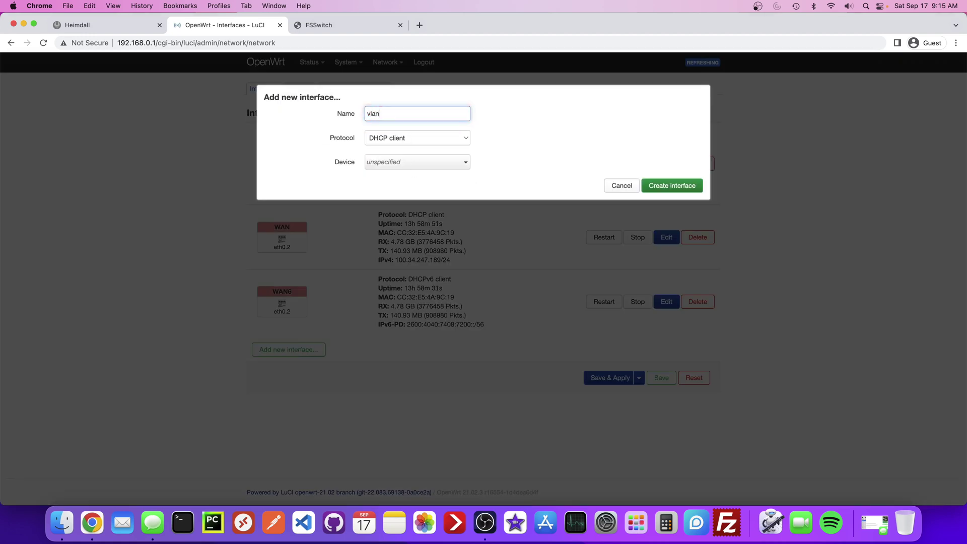
pyautogui.write('8_interface')
pyautogui.click(423, 137)
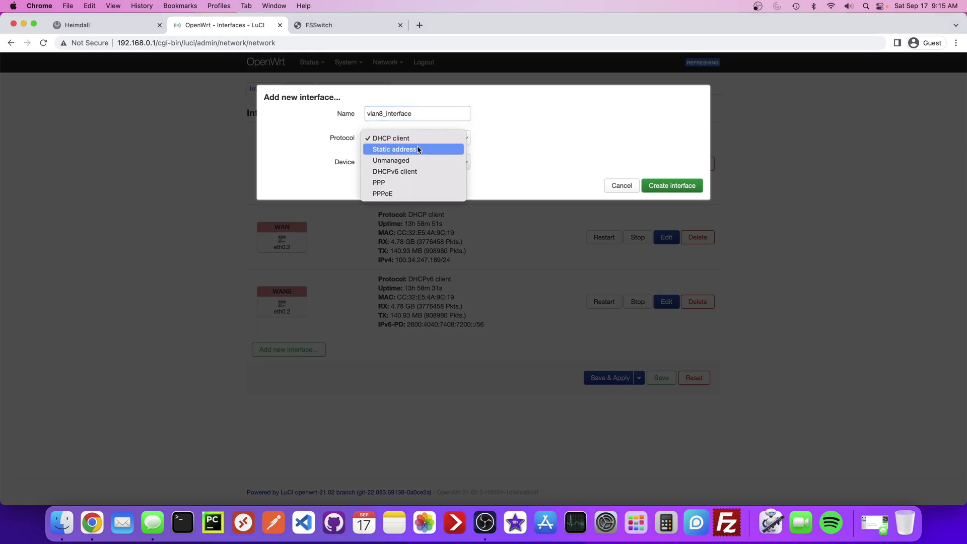
pyautogui.click(417, 146)
pyautogui.click(426, 163)
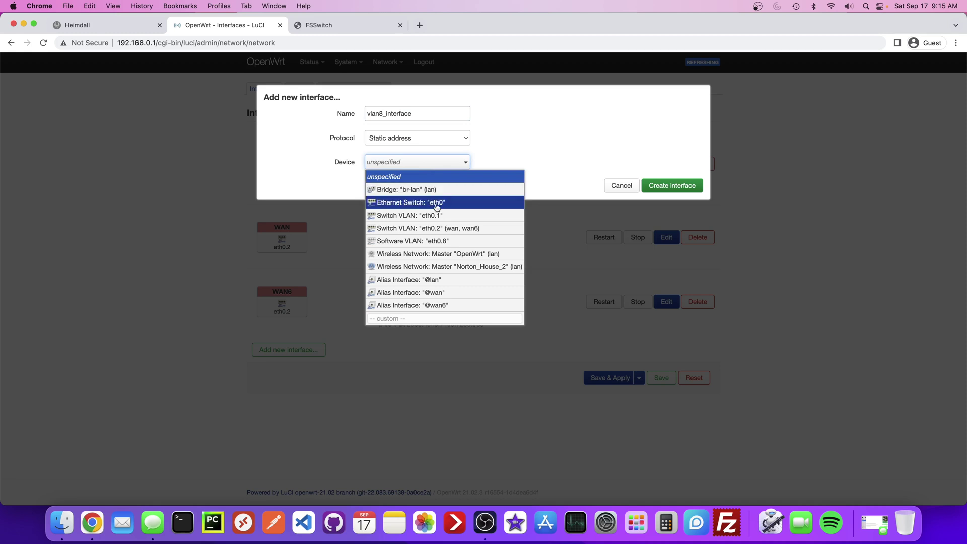
pyautogui.click(433, 243)
pyautogui.click(668, 187)
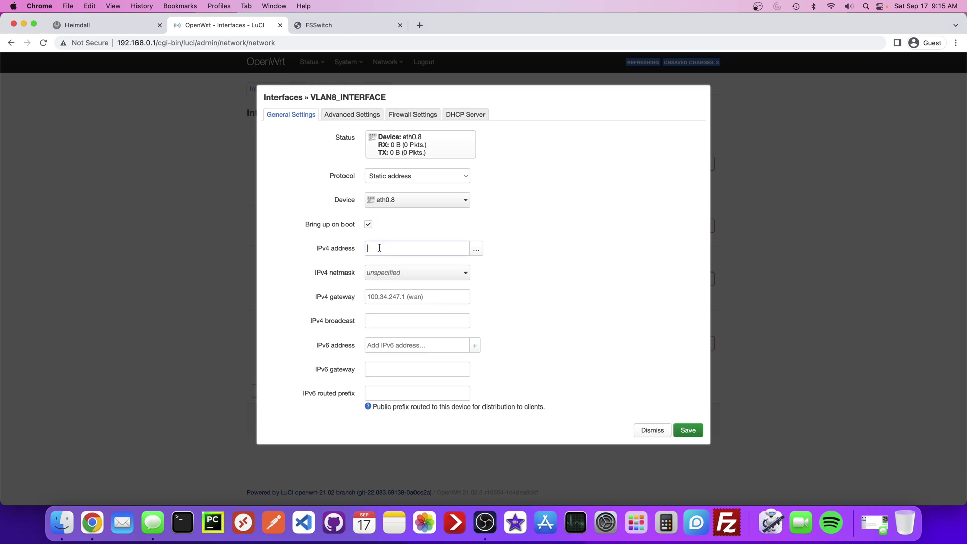
# Set the interface's IPv4 address to 192.168.8.1 and its IPv4 netmask to 255.255.255.0
pyautogui.write('192')
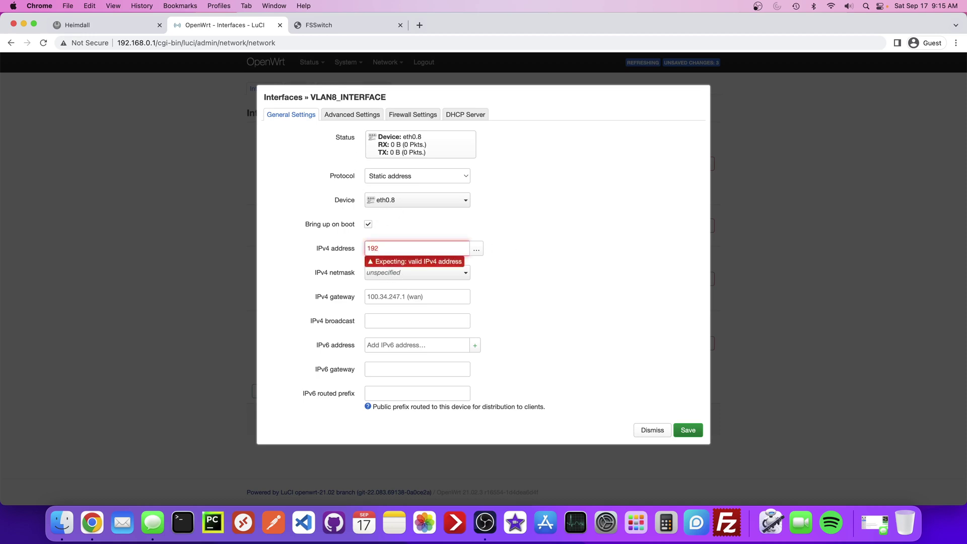
pyautogui.write('.168.8.')
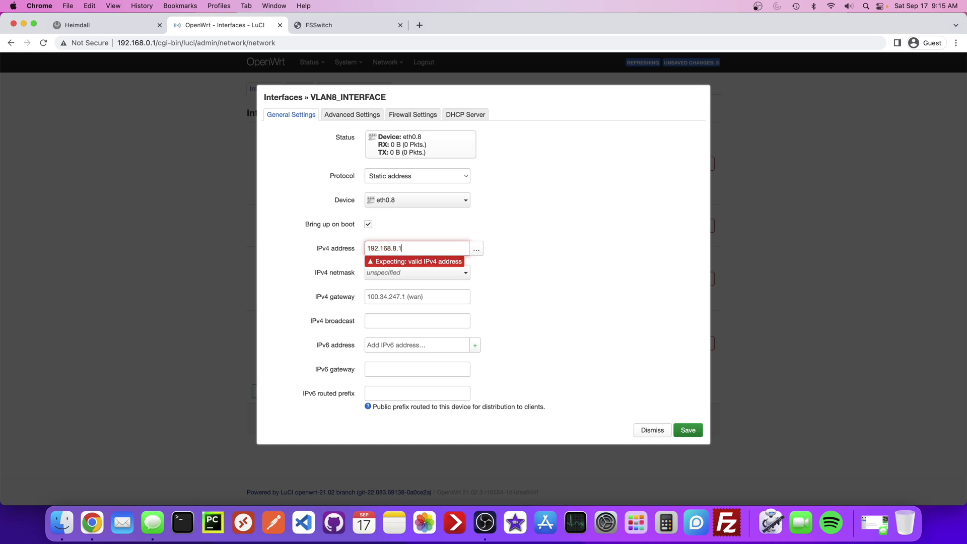
pyautogui.write('1')
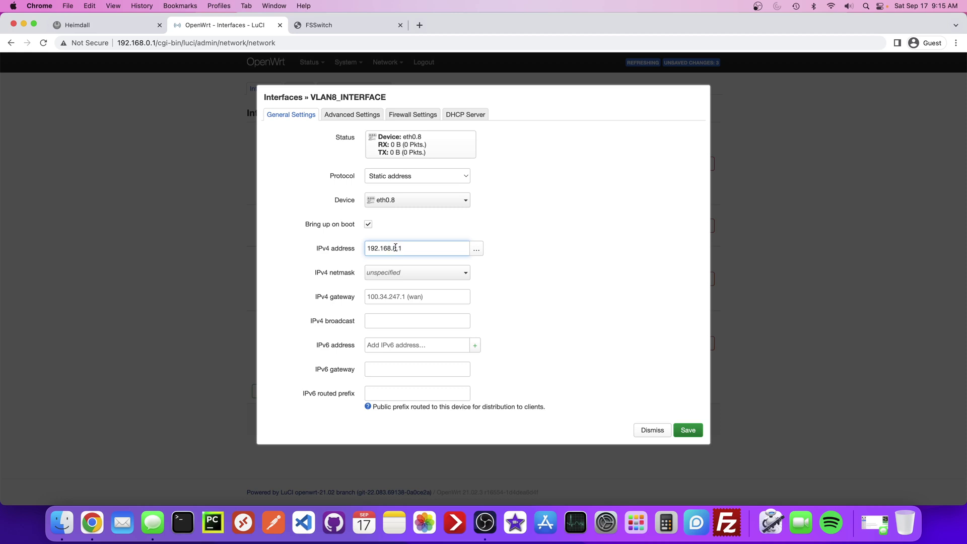
pyautogui.click(407, 273)
pyautogui.click(395, 300)
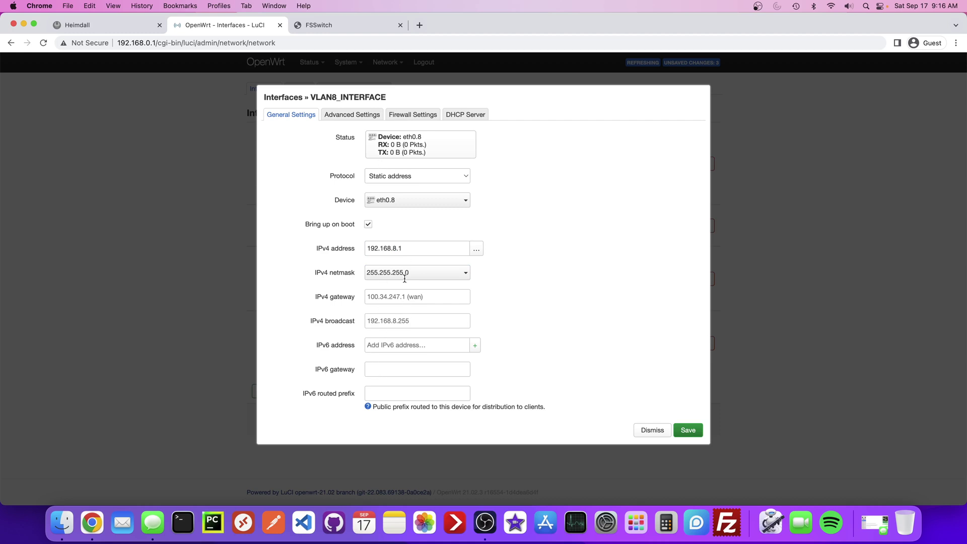
# Set up a DHCP server for the VLAN 8 interface, then save and apply the interface changes
pyautogui.click(461, 119)
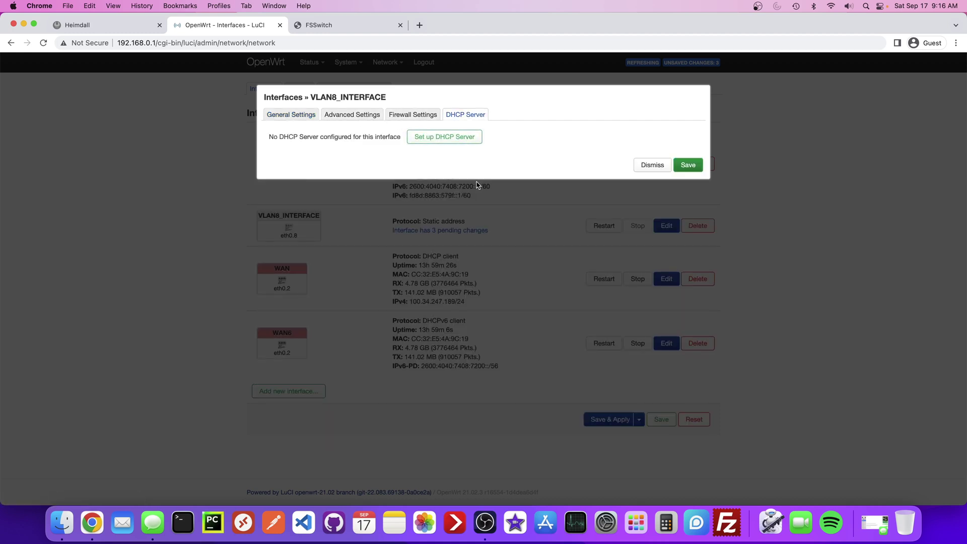
pyautogui.click(437, 139)
pyautogui.click(688, 305)
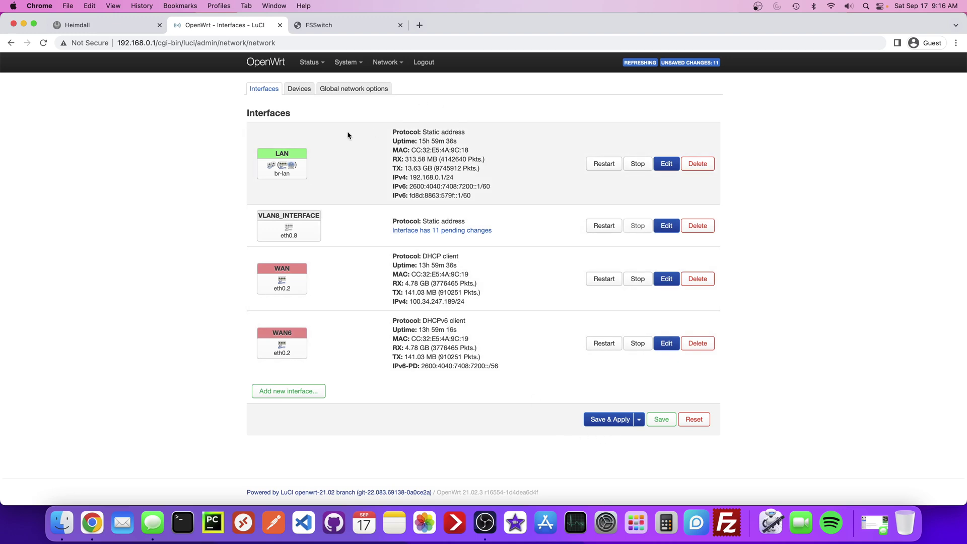
pyautogui.click(599, 420)
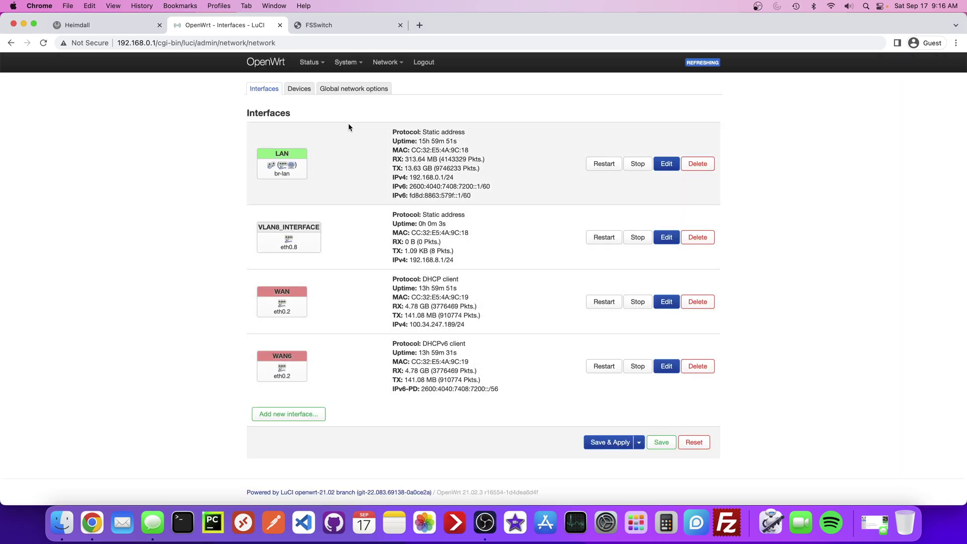
# Add a VLAN to switch0 in the network switch settings with ID 8 and the description vlan8
pyautogui.moveTo(387, 62)
pyautogui.click(392, 110)
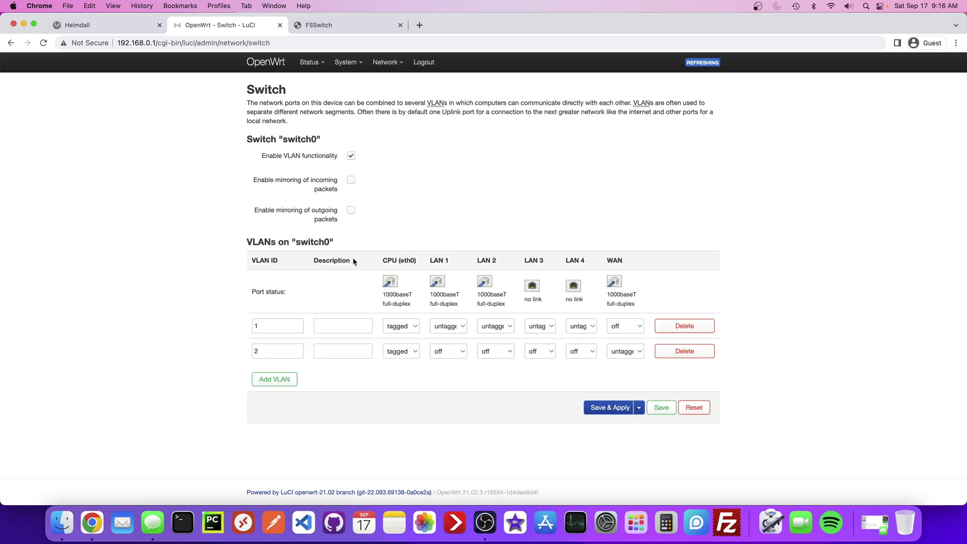
pyautogui.click(279, 381)
pyautogui.doubleClick(264, 379)
pyautogui.write('8')
pyautogui.click(340, 380)
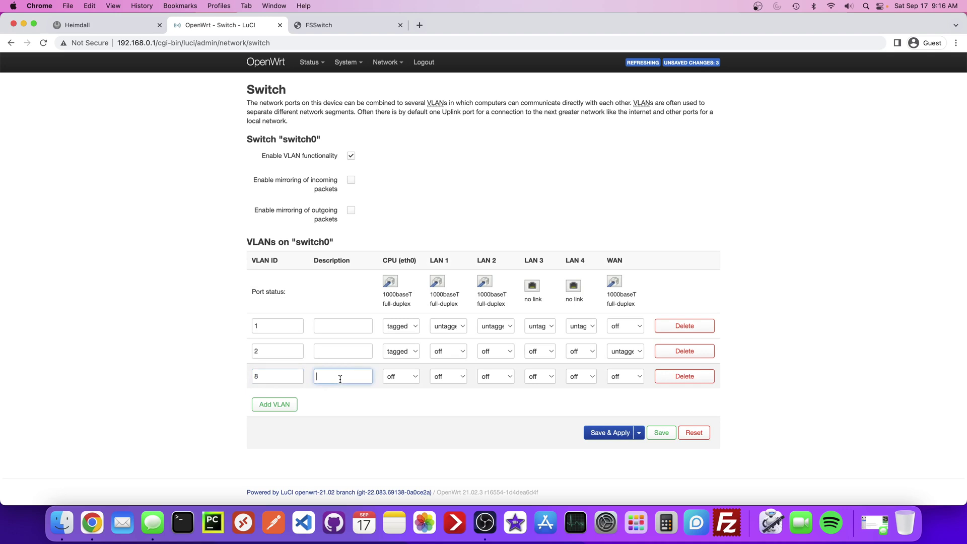
pyautogui.write('vlan8')
# Set LAN 2, WAN and CPU (eth0) to tagged for VLAN 8, then save and apply the switch settings
pyautogui.click(501, 377)
pyautogui.click(500, 396)
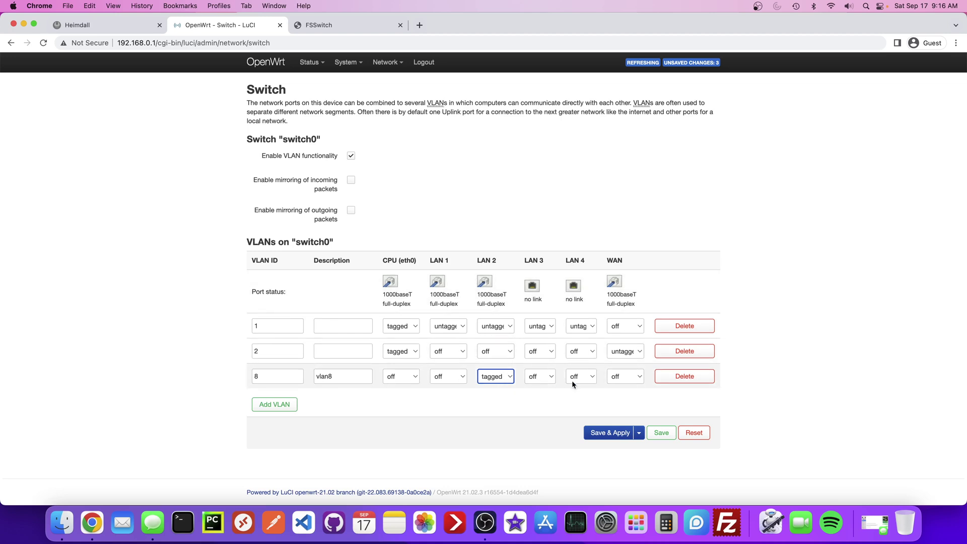
pyautogui.click(630, 378)
pyautogui.click(626, 399)
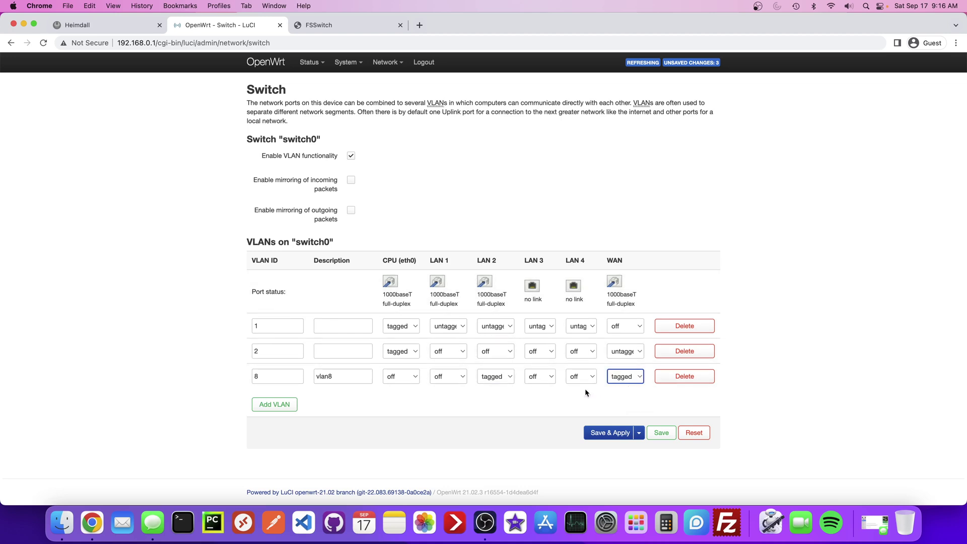
pyautogui.click(395, 377)
pyautogui.click(428, 396)
pyautogui.click(605, 433)
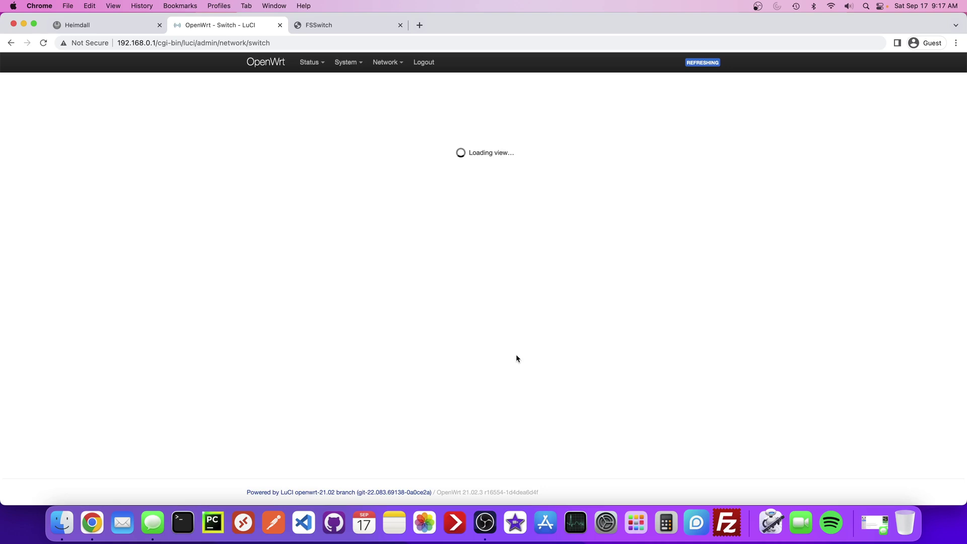
# Add a firewall zone named vlan8 and assign vlan8_interface as its covered network
pyautogui.moveTo(387, 62)
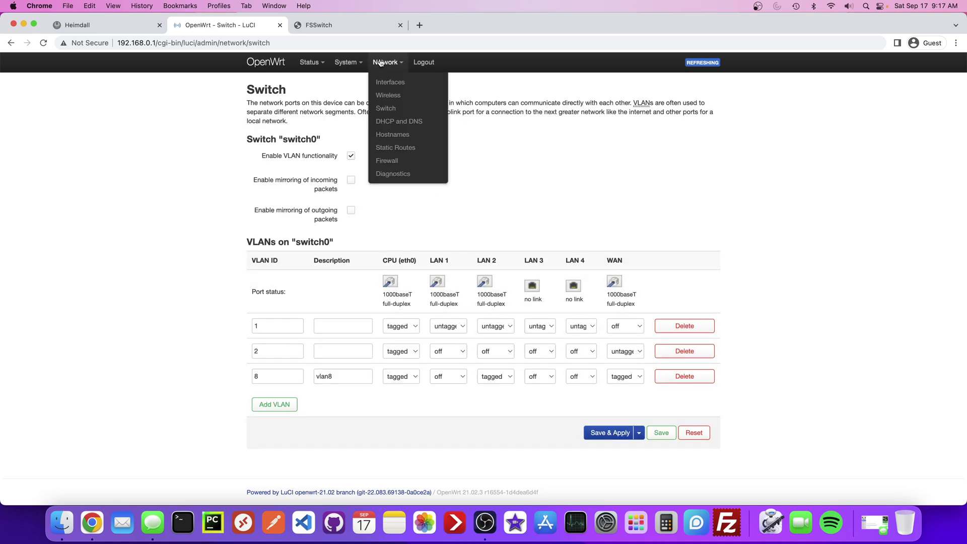
pyautogui.click(389, 160)
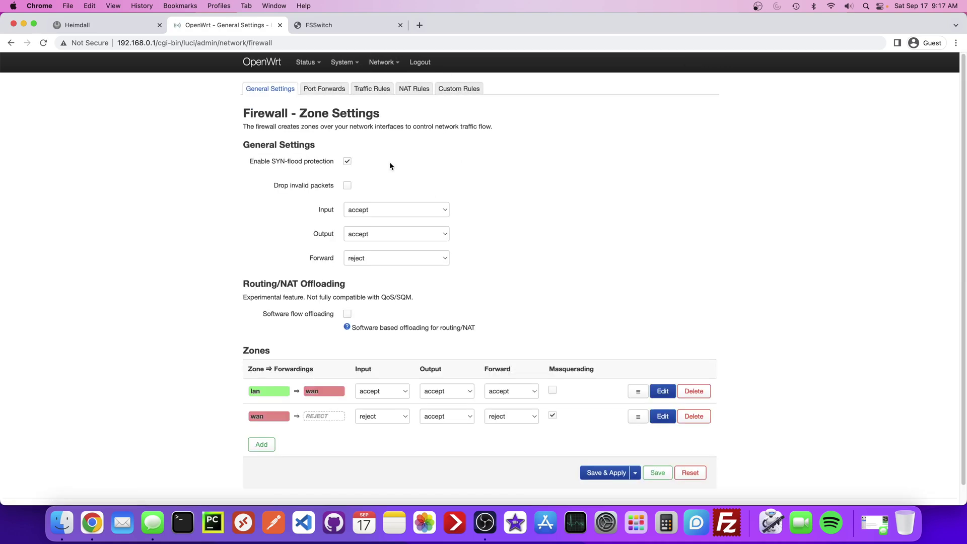
pyautogui.click(262, 444)
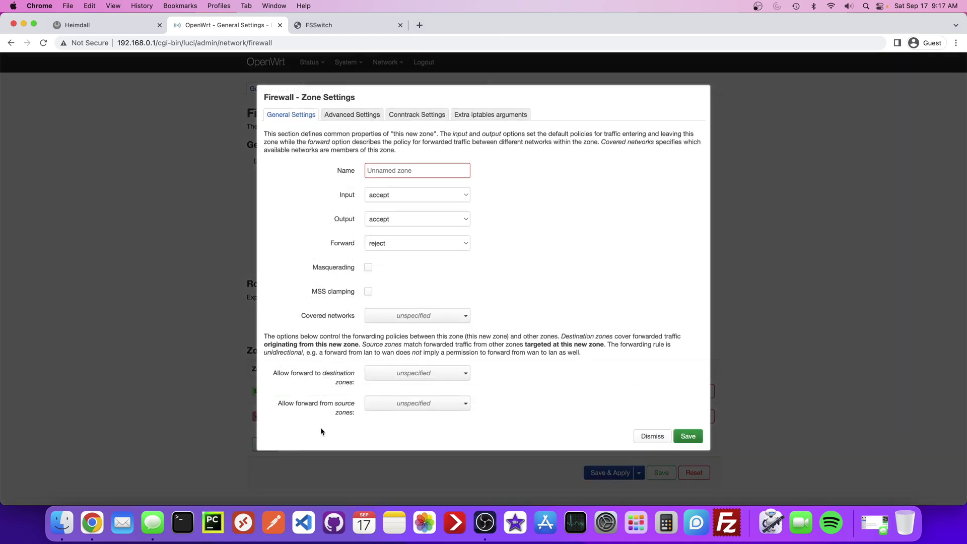
pyautogui.click(404, 170)
pyautogui.write('vlan8')
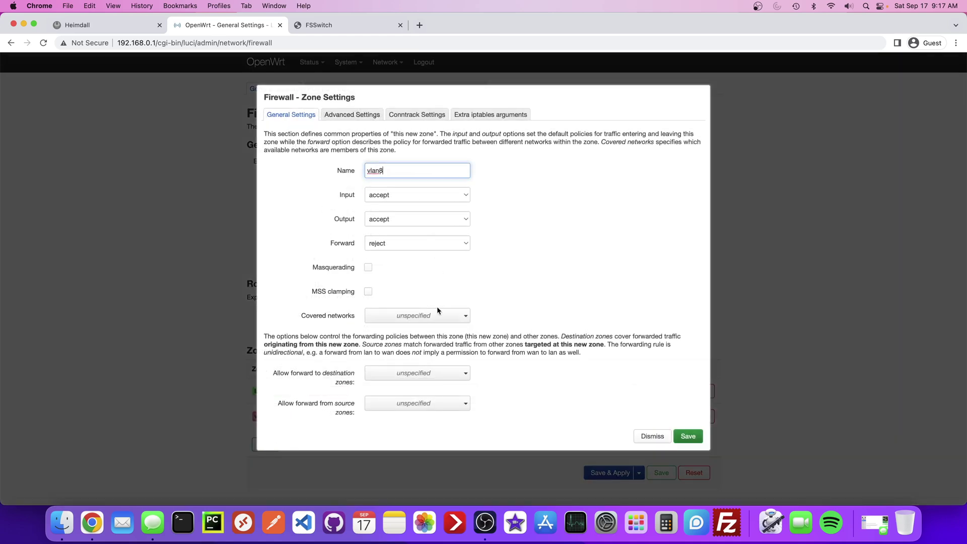
pyautogui.click(429, 316)
pyautogui.click(372, 347)
pyautogui.click(555, 325)
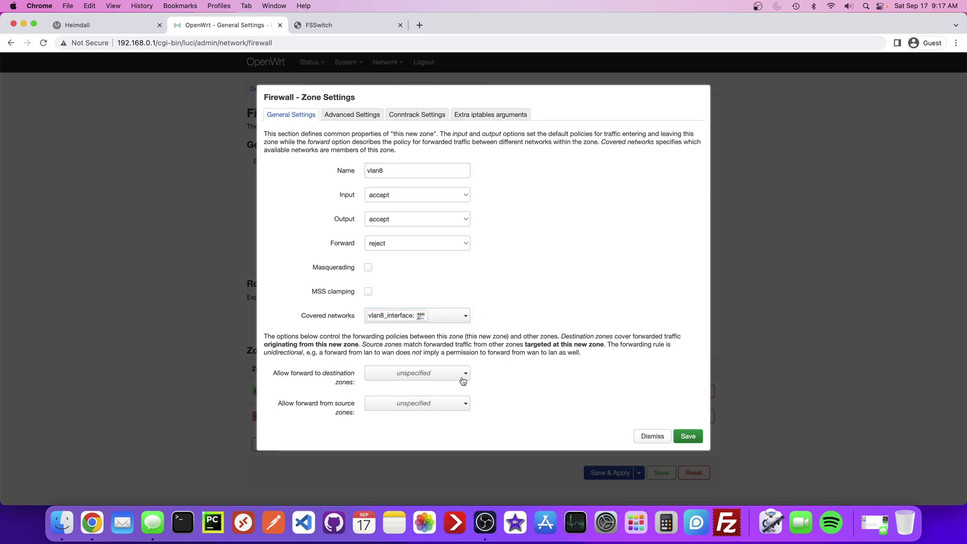
# Allow the vlan8 zone to forward to and from the lan zone, then save and apply the firewall settings
pyautogui.click(419, 374)
pyautogui.click(371, 390)
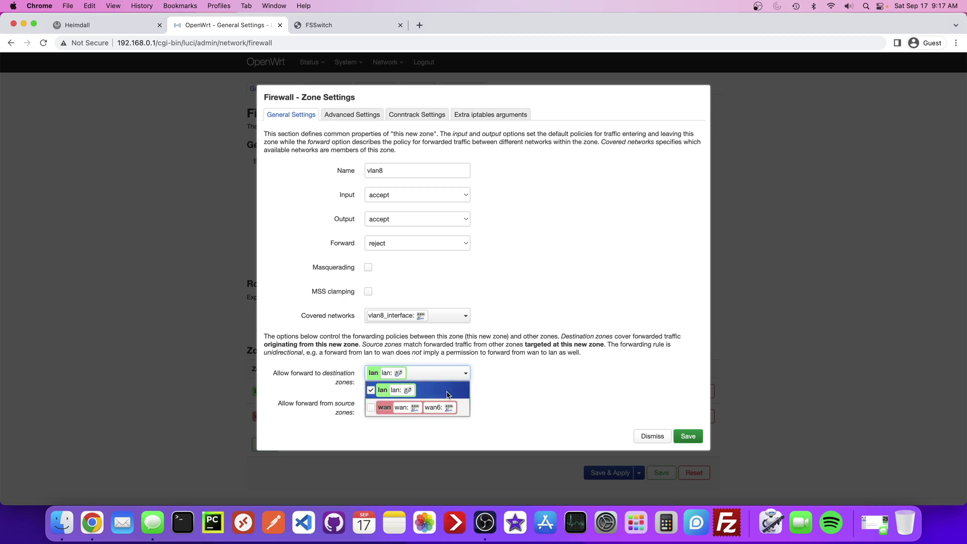
pyautogui.click(563, 373)
pyautogui.click(417, 404)
pyautogui.click(371, 420)
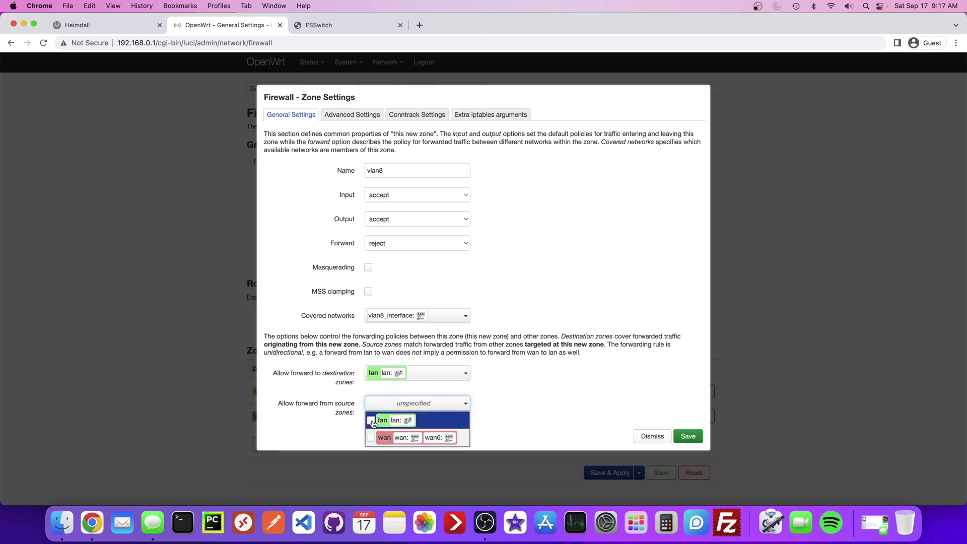
pyautogui.click(547, 386)
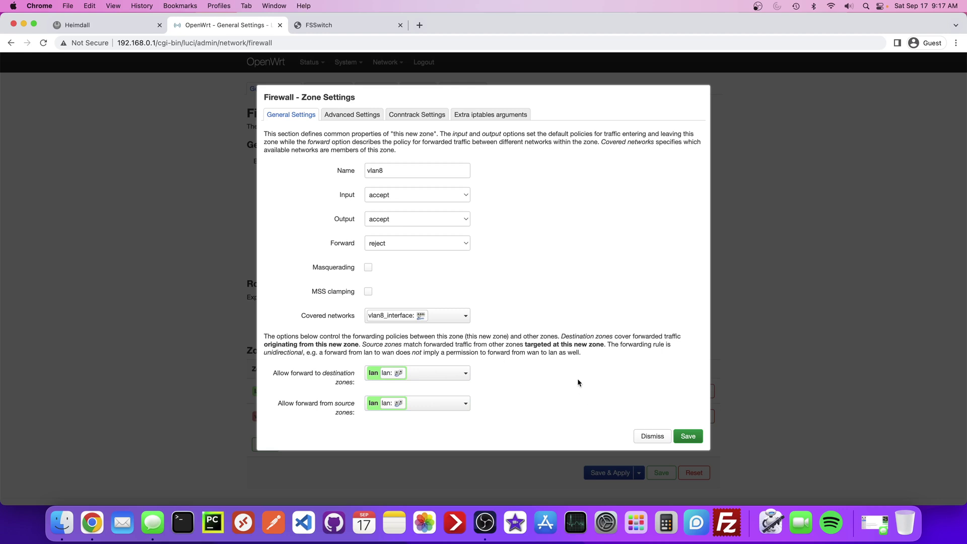
pyautogui.click(687, 436)
pyautogui.scroll(-1, 537, 325)
pyautogui.click(597, 484)
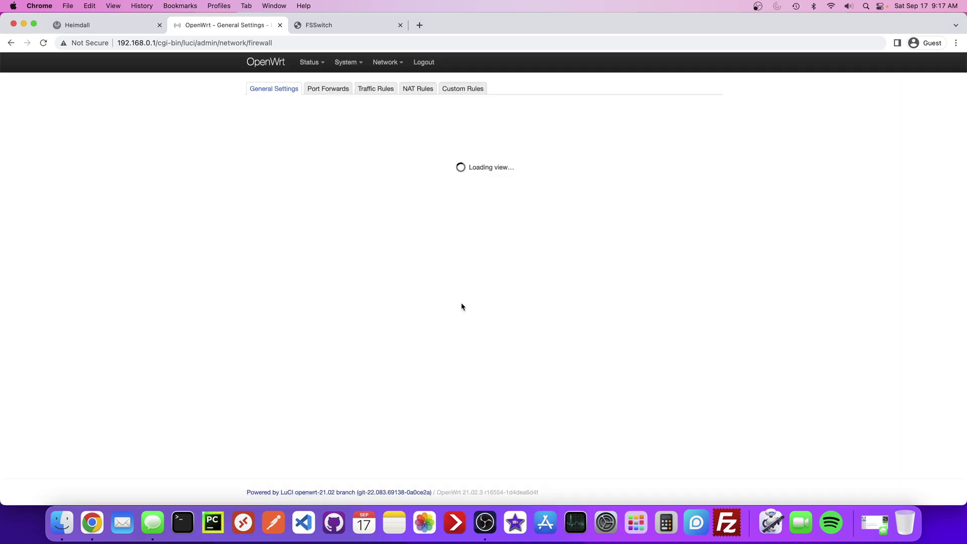
# Open the router's status overview and look through the active DHCP leases for the camera
pyautogui.click(267, 63)
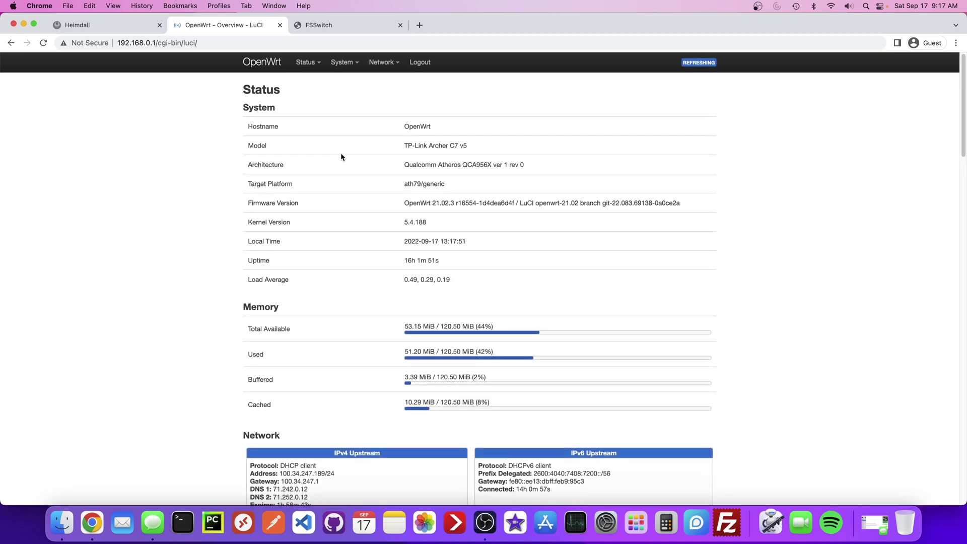
pyautogui.scroll(-5, 401, 259)
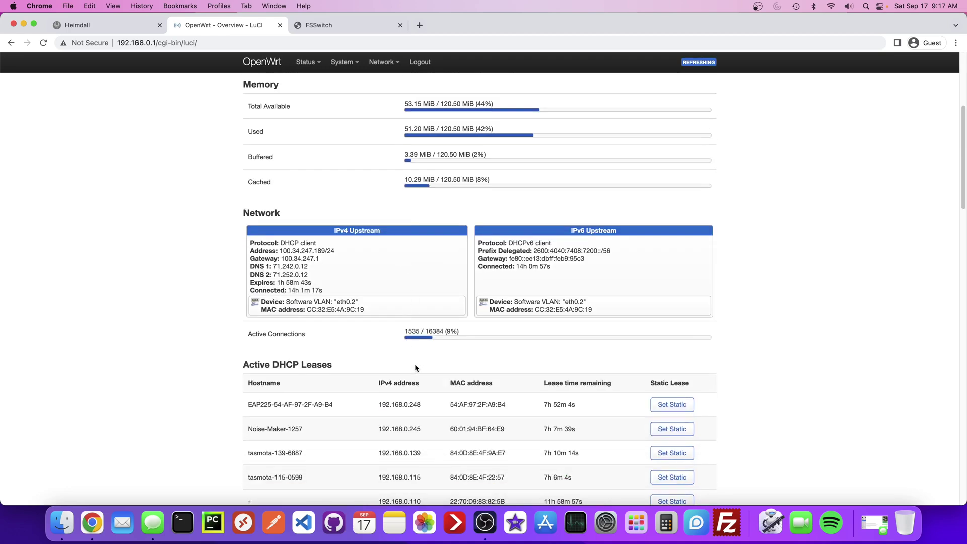
pyautogui.scroll(-1, 412, 359)
pyautogui.scroll(-2, 353, 414)
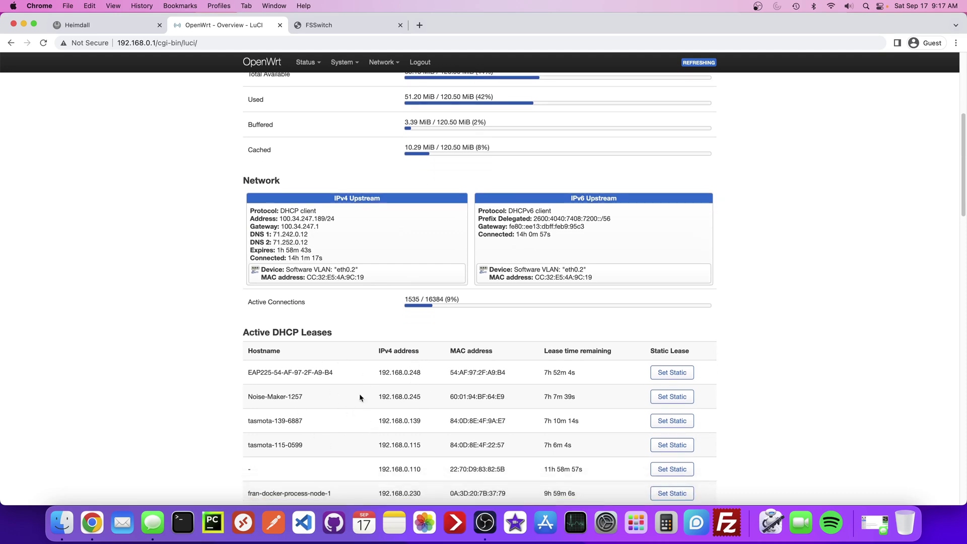
pyautogui.scroll(-7, 289, 420)
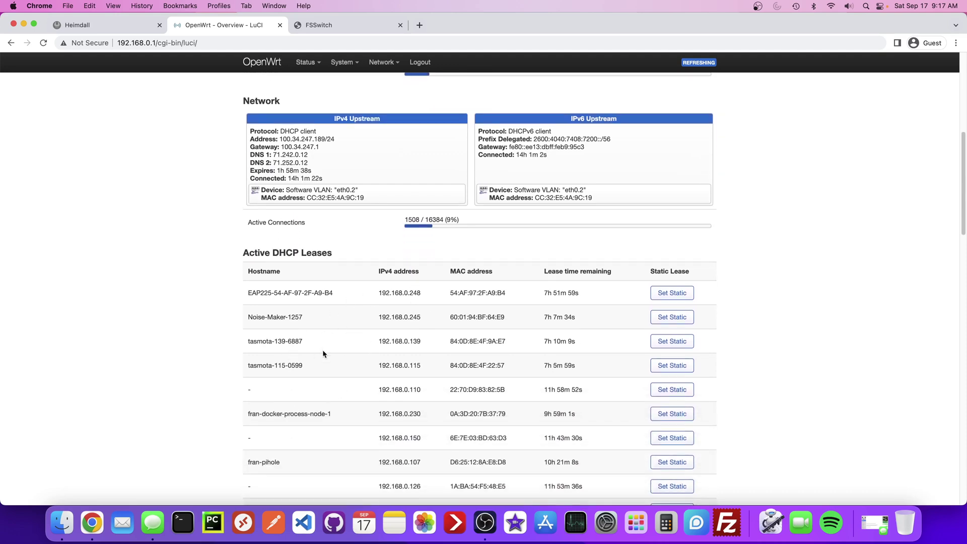
pyautogui.moveTo(403, 313); pyautogui.dragTo(408, 314)
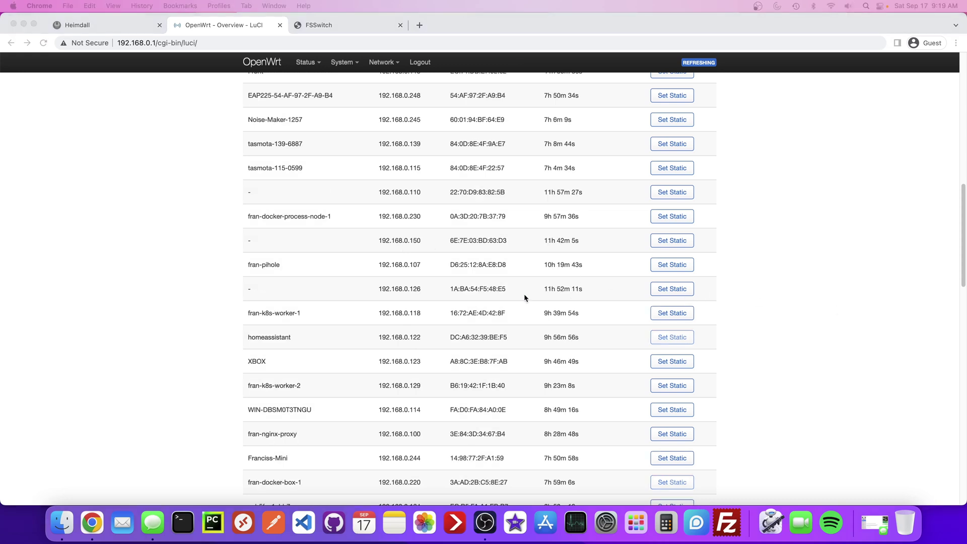
# Reload the status overview, then check the Front camera's DHCP lease and the address of its web page
pyautogui.scroll(15, 189, 272)
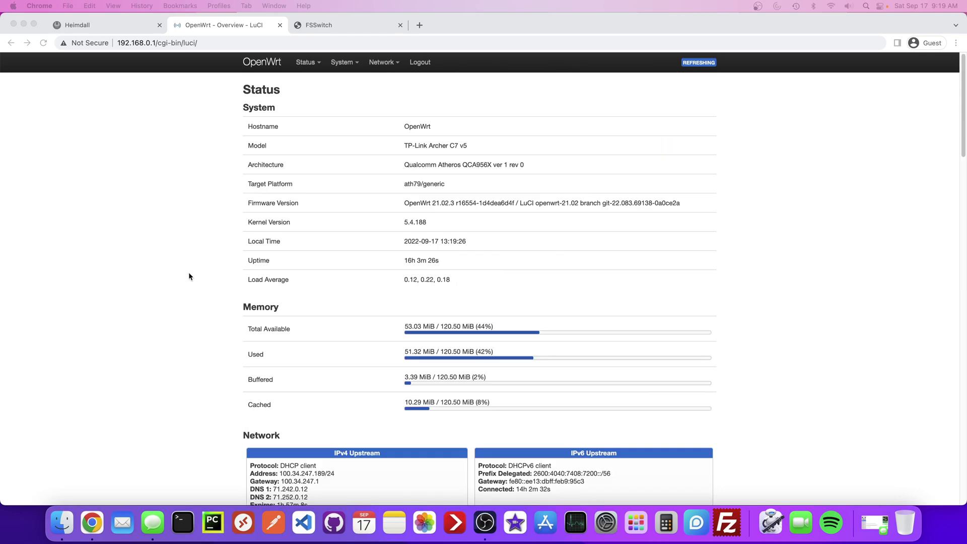
pyautogui.click(44, 44)
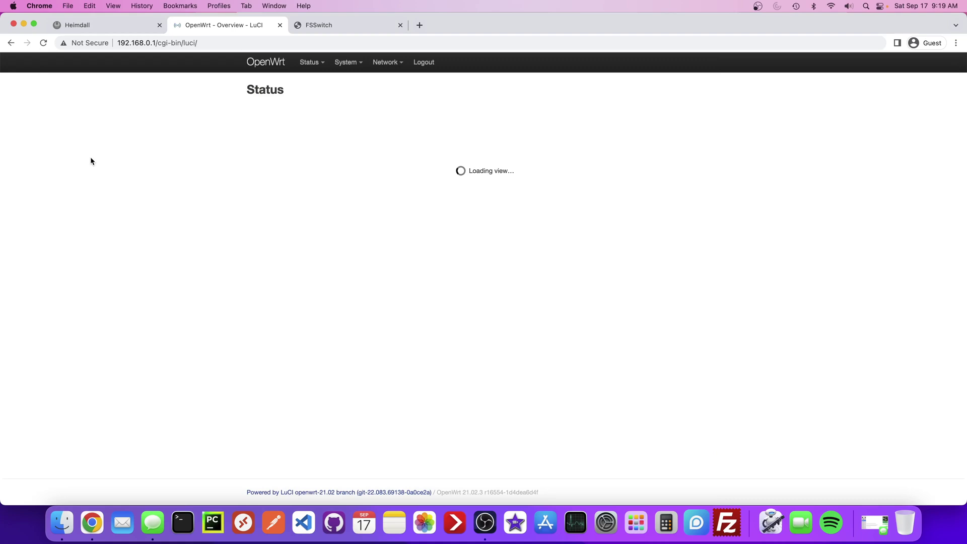
pyautogui.scroll(-5, 164, 249)
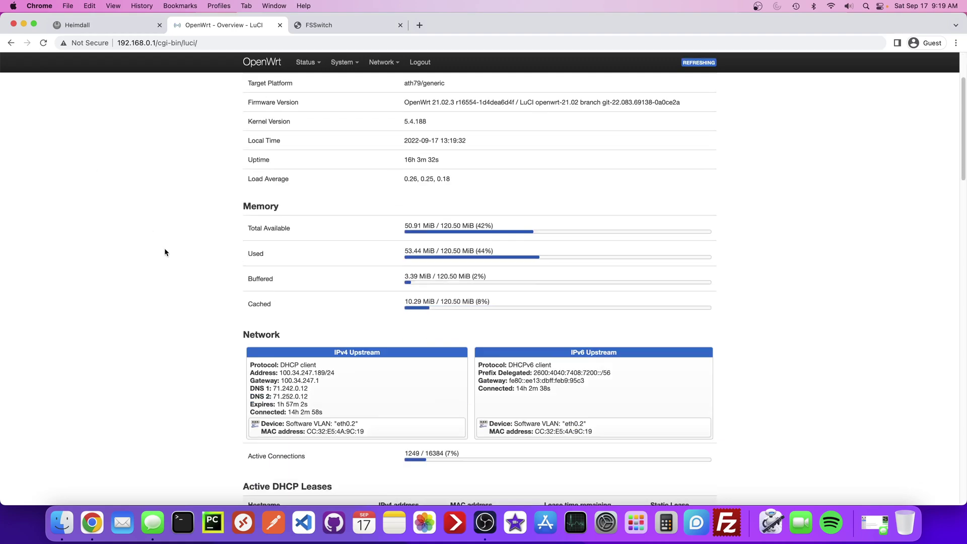
pyautogui.scroll(-3, 166, 249)
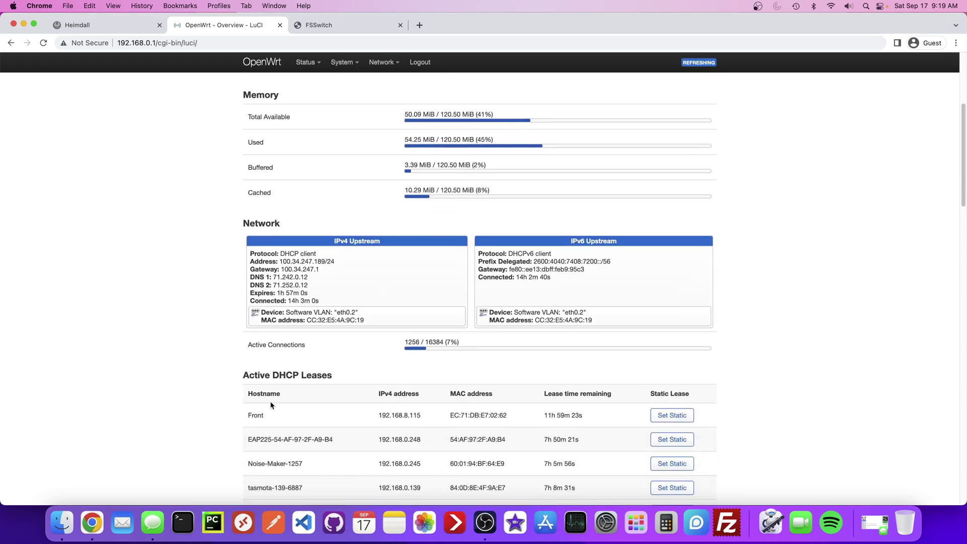
pyautogui.moveTo(267, 414); pyautogui.dragTo(240, 412)
pyautogui.click(248, 415)
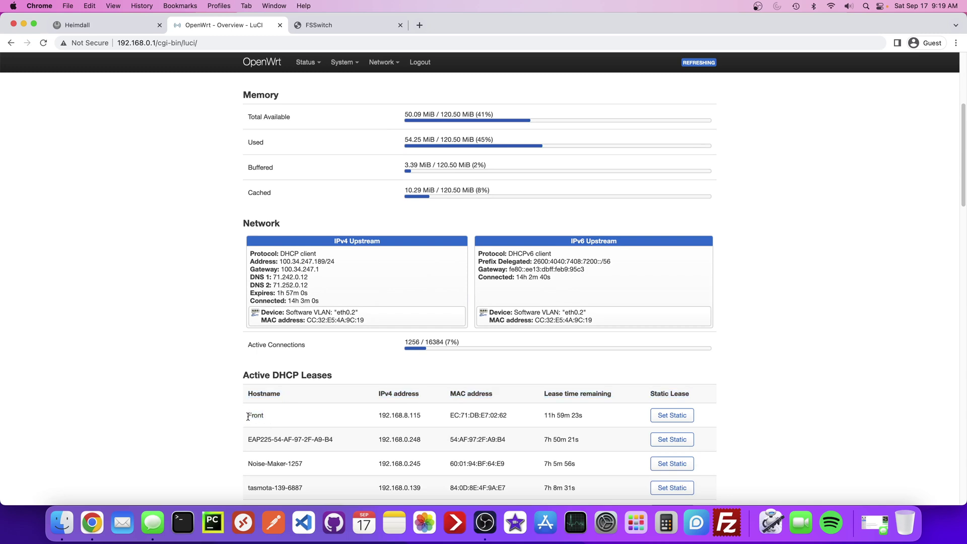
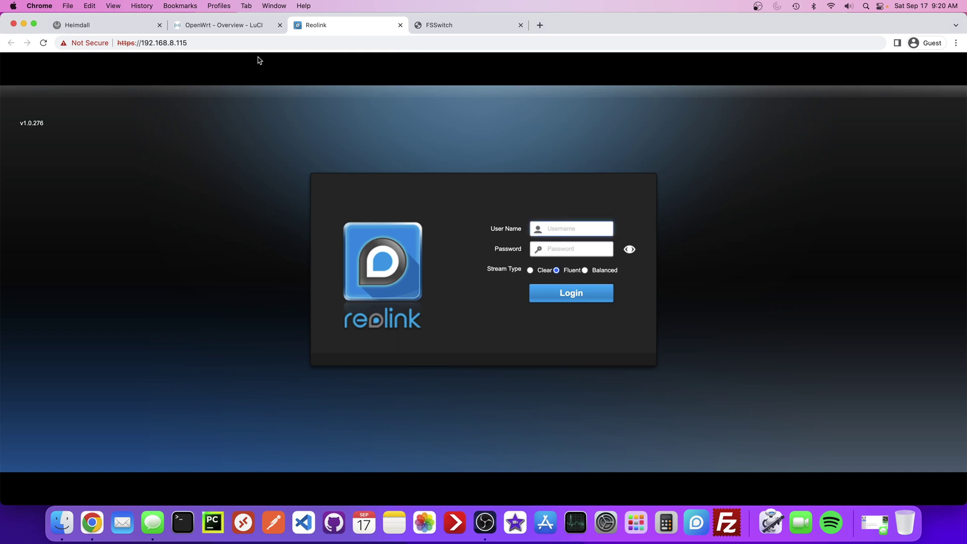
pyautogui.moveTo(196, 44); pyautogui.dragTo(153, 46)
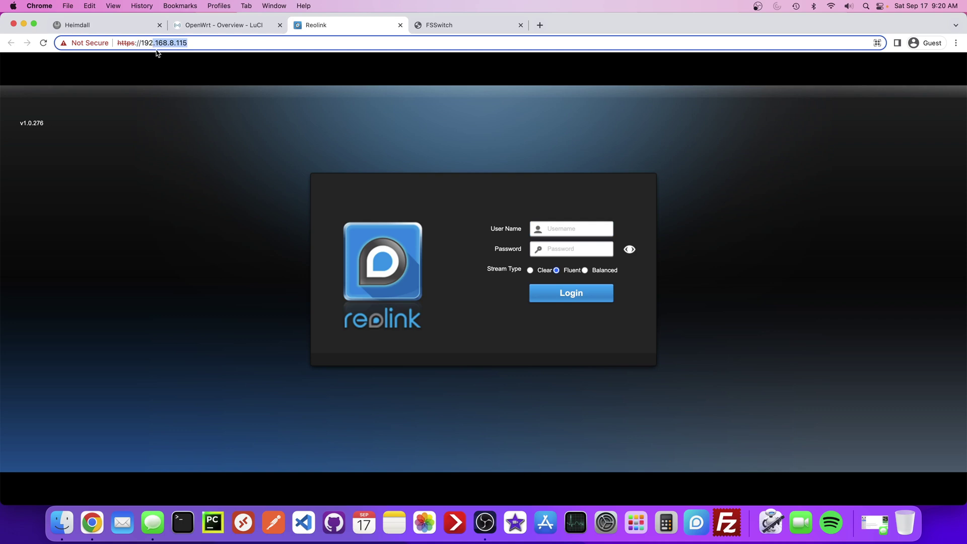
pyautogui.click(189, 42)
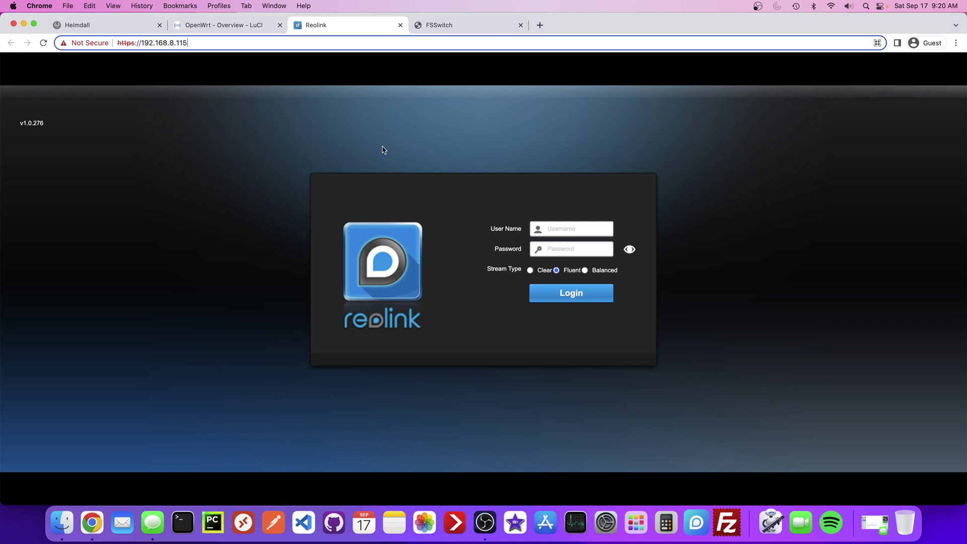
# Switch to the Reolink app and delete the Front Cam device
pyautogui.click(700, 526)
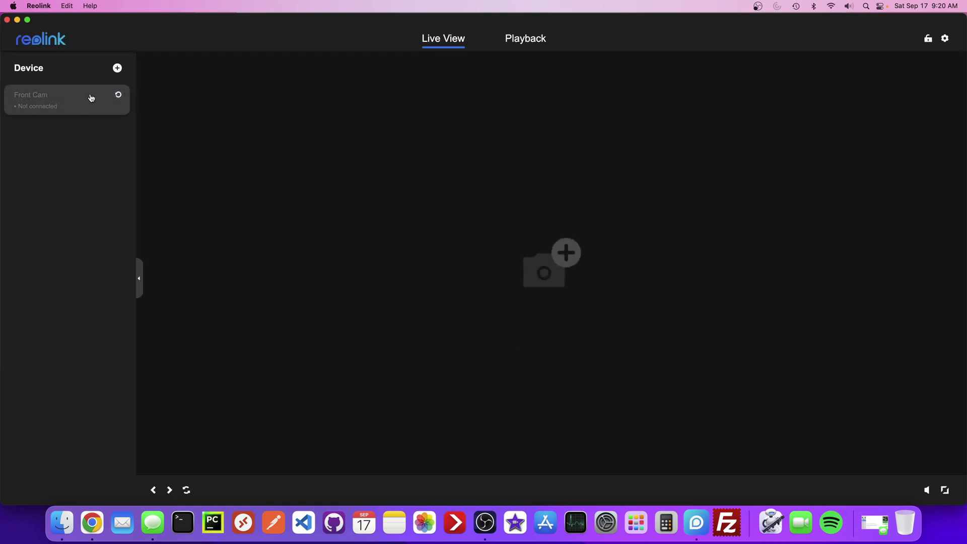
pyautogui.rightClick(91, 98)
pyautogui.click(103, 111)
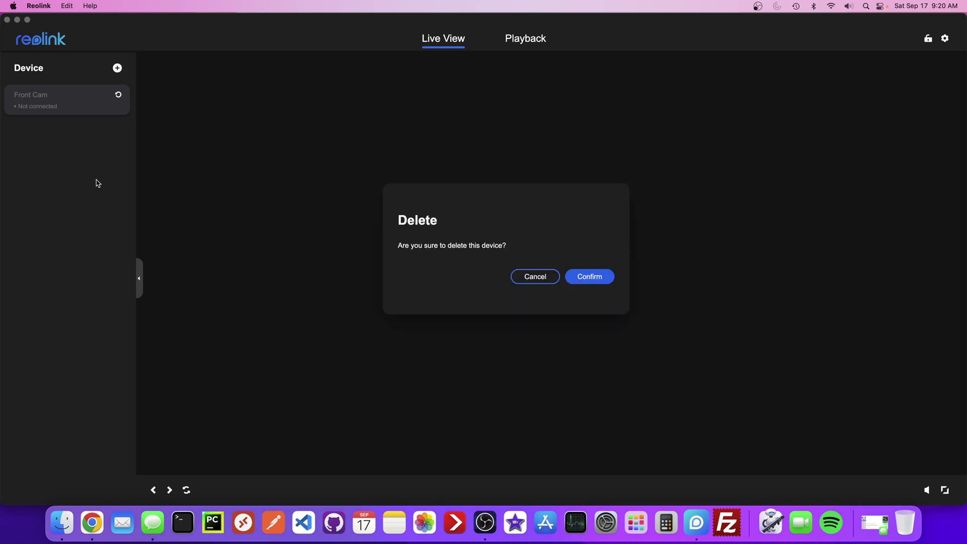
pyautogui.click(579, 280)
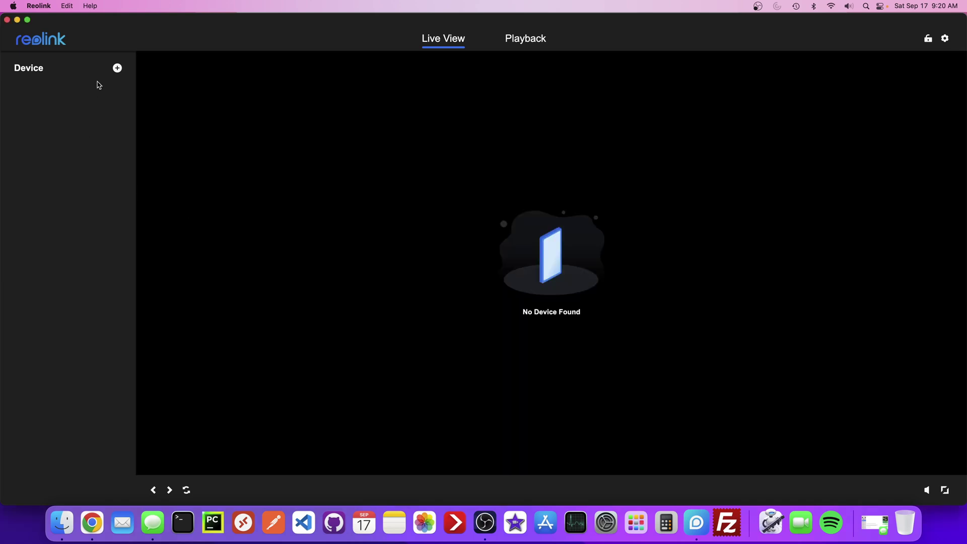
# Start adding a device and rescan the LAN for cameras
pyautogui.click(116, 70)
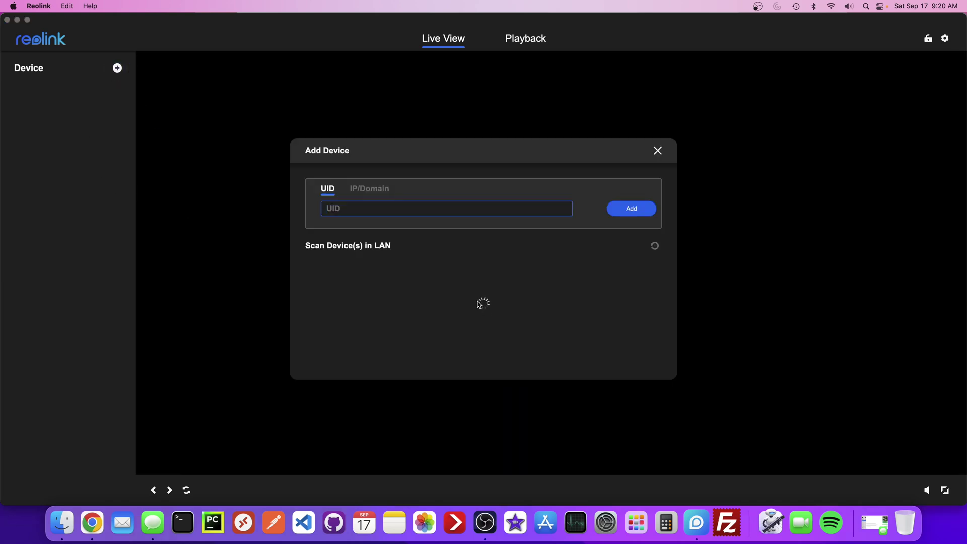
pyautogui.click(660, 253)
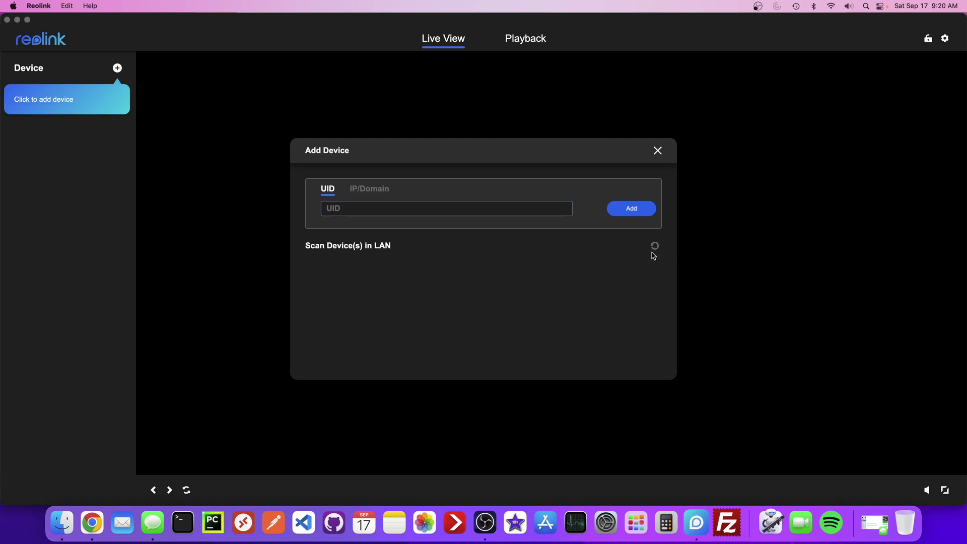
pyautogui.click(655, 246)
# Add the camera by its IP address 192.168.8.115 and log in to it with the device password
pyautogui.click(369, 192)
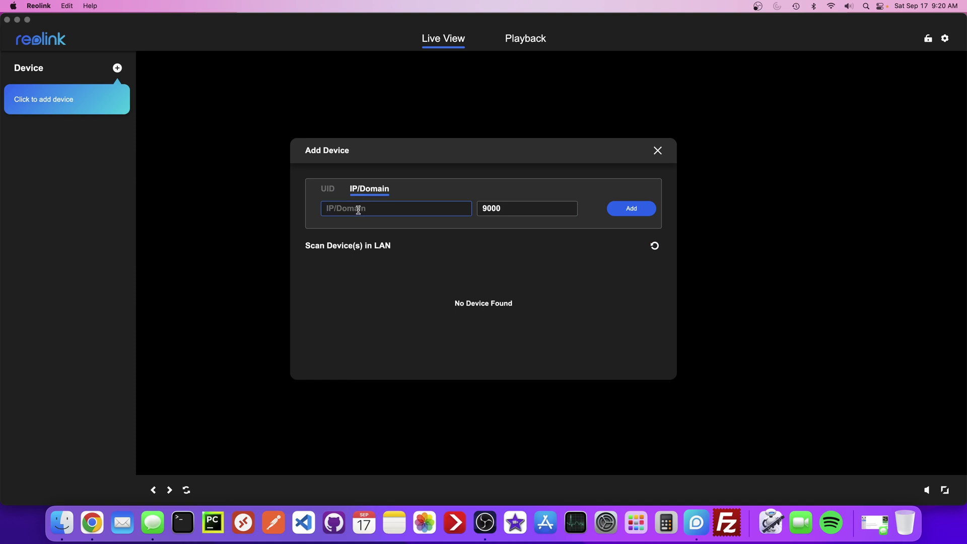
pyautogui.write('192.168.8.')
pyautogui.click(91, 523)
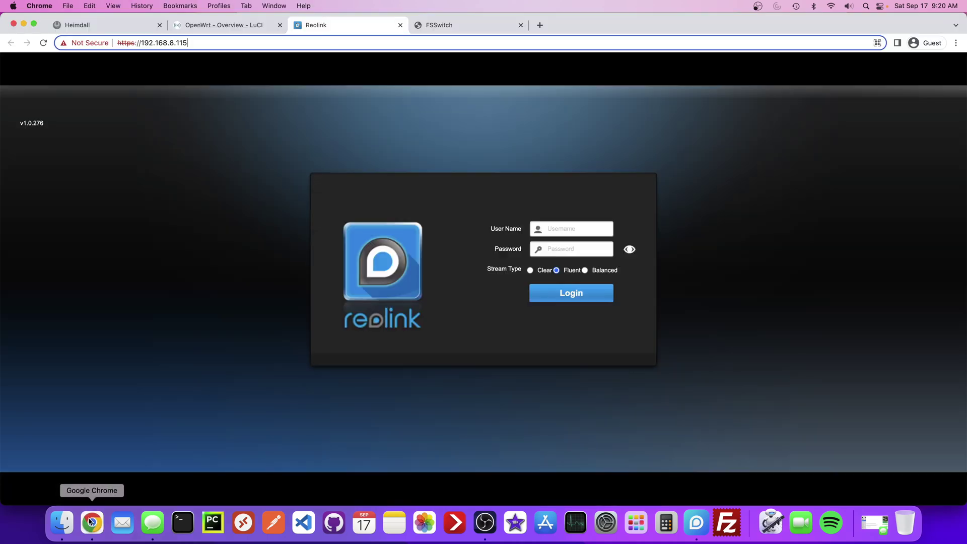
pyautogui.click(697, 522)
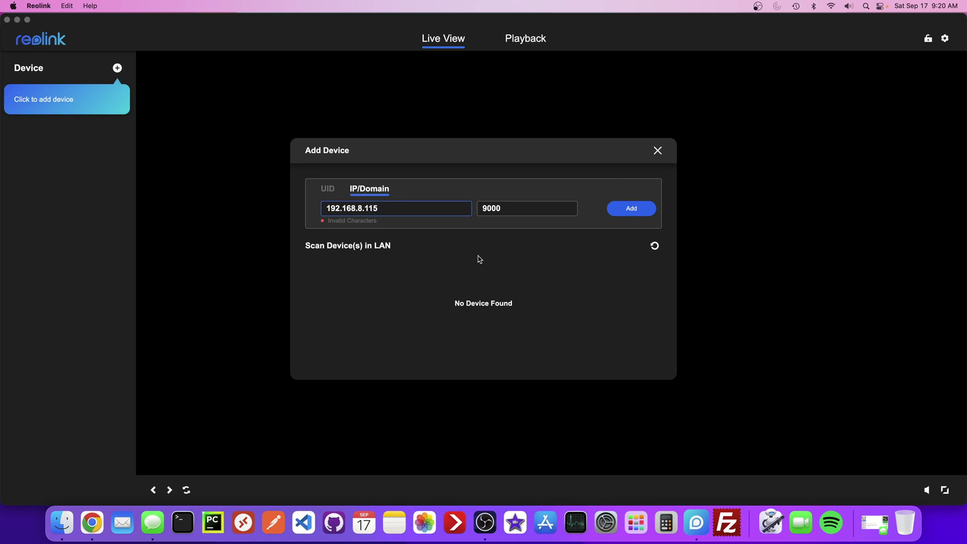
pyautogui.click(610, 214)
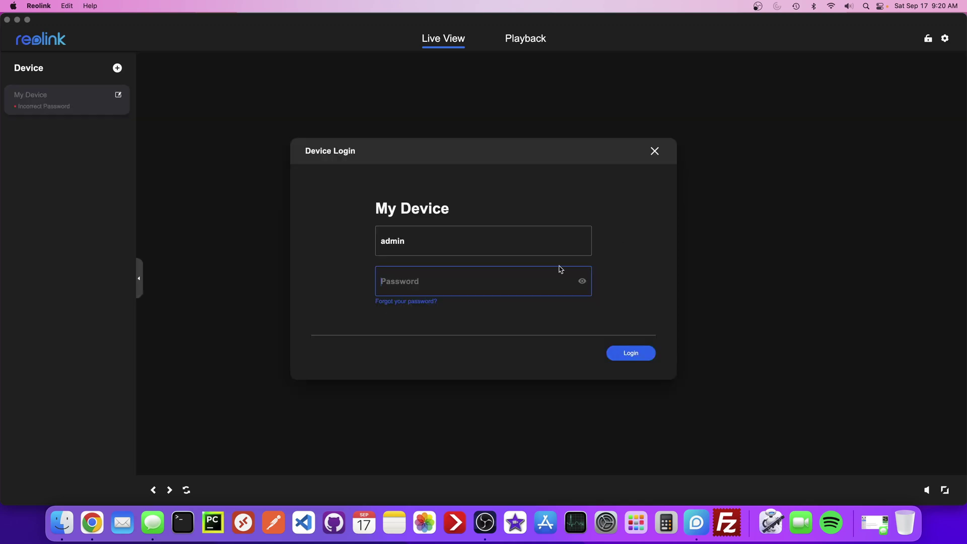
pyautogui.write('••••••••')
pyautogui.press('Return')
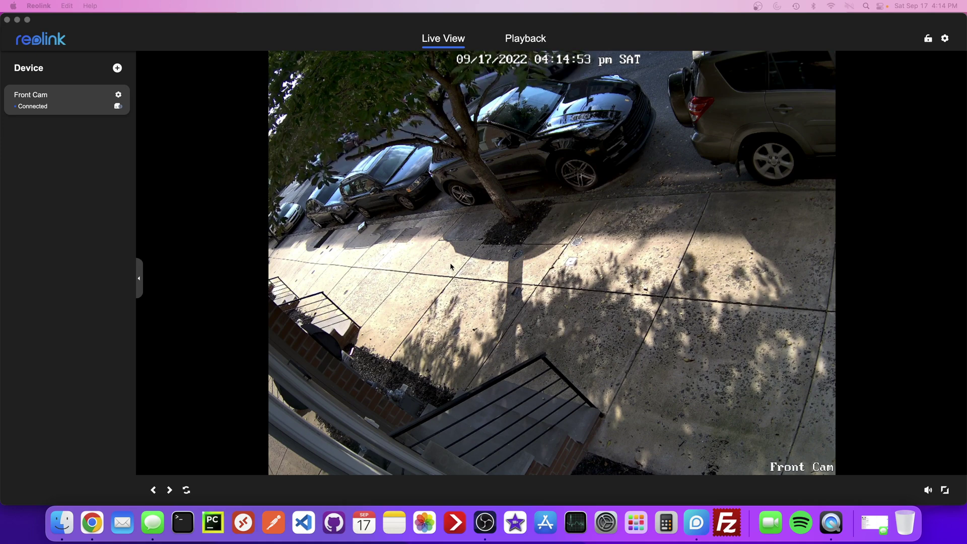
# Switch to Chrome and read the search result's definition of Universal Plug and Play (UPnP)
pyautogui.click(93, 523)
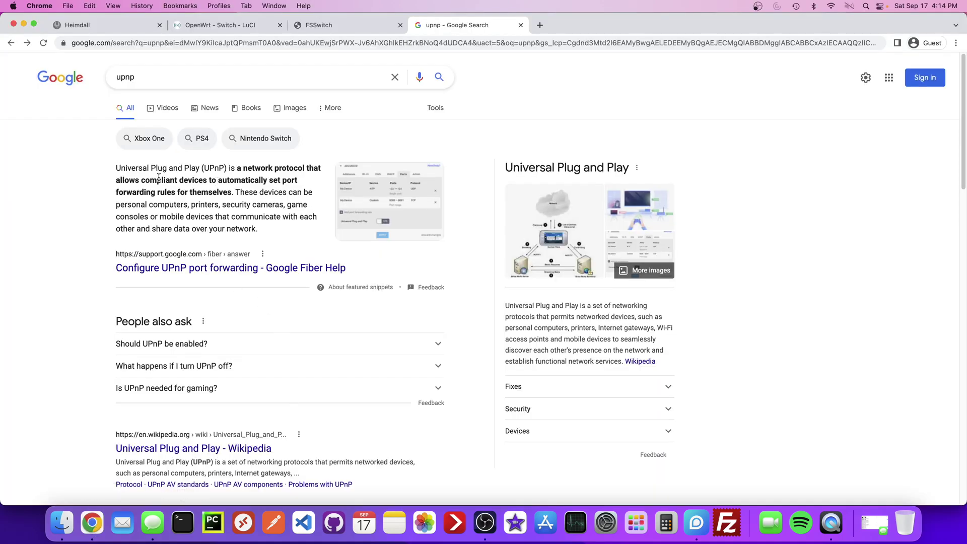
pyautogui.moveTo(251, 170); pyautogui.dragTo(181, 168)
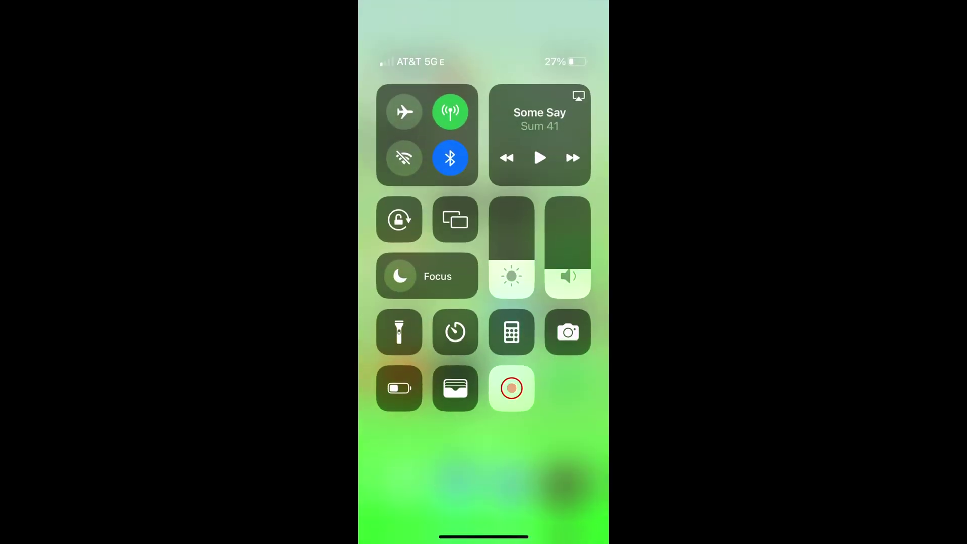
# Find and open the Reolink app on the phone, then try to view Front Cam live over cellular data
pyautogui.moveTo(484, 252); pyautogui.dragTo(484, 352)
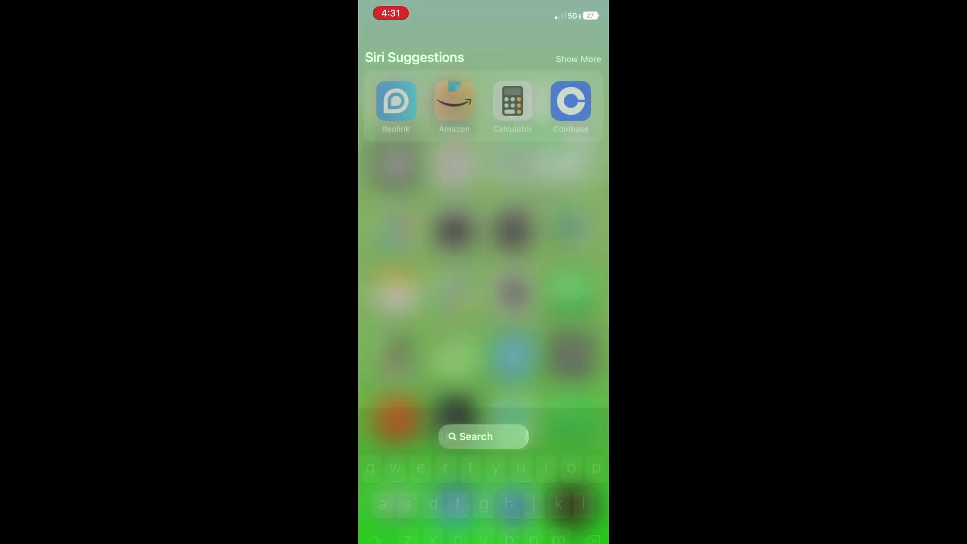
pyautogui.write('re')
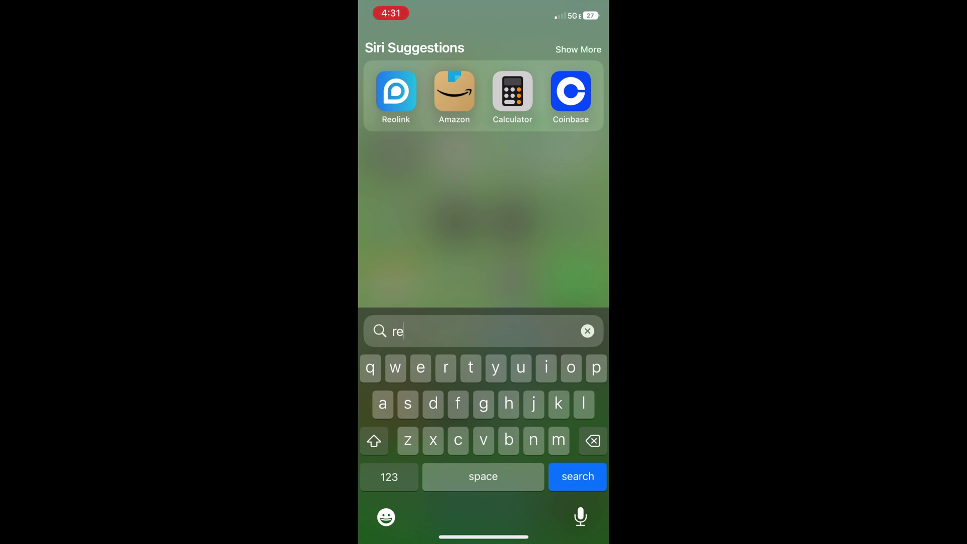
pyautogui.click(396, 91)
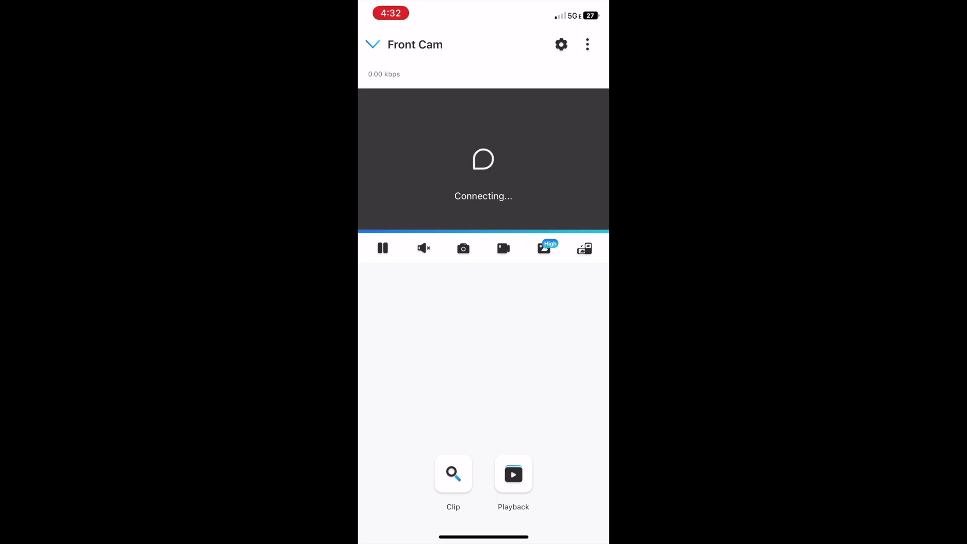
pyautogui.click(372, 44)
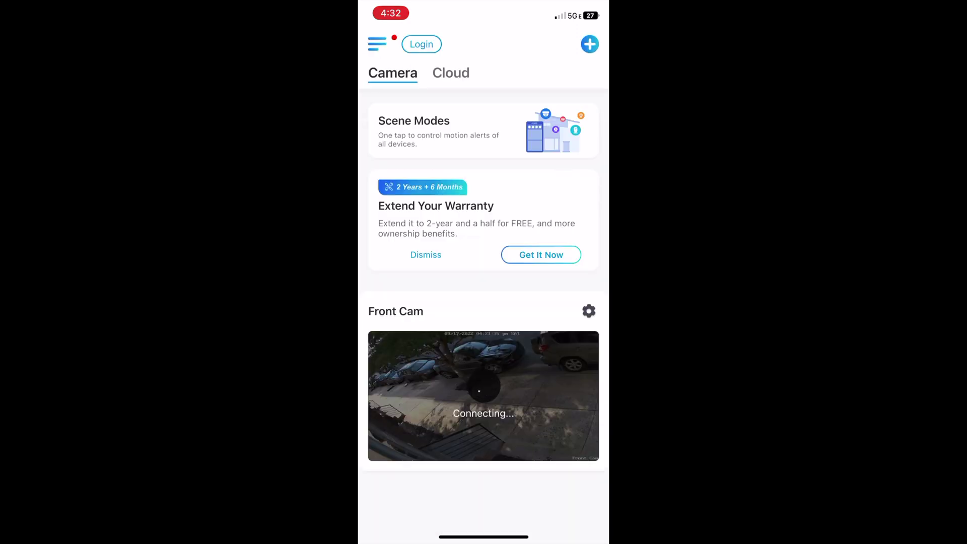
pyautogui.click(483, 395)
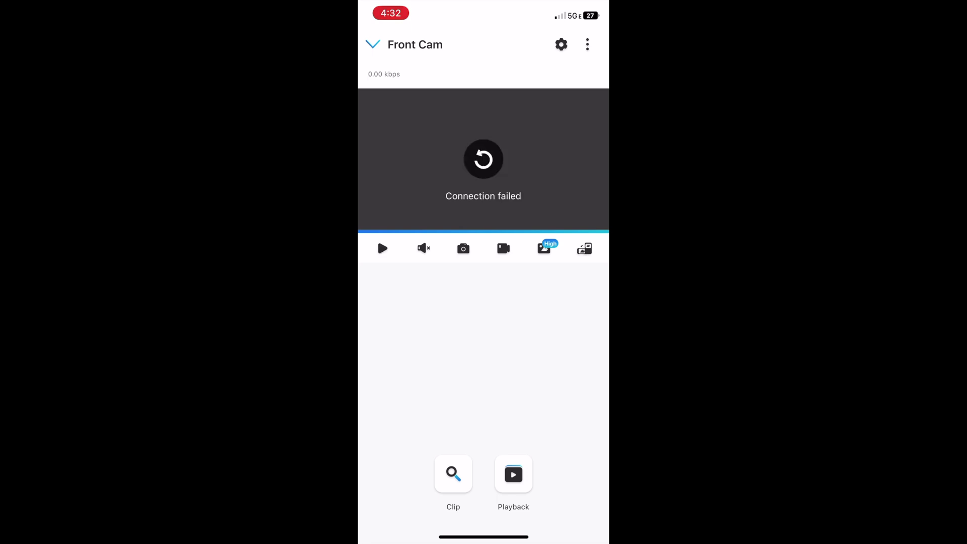
# Turn on the phone's Wi-Fi and return to the Front Cam live view
pyautogui.moveTo(584, 7); pyautogui.dragTo(579, 252)
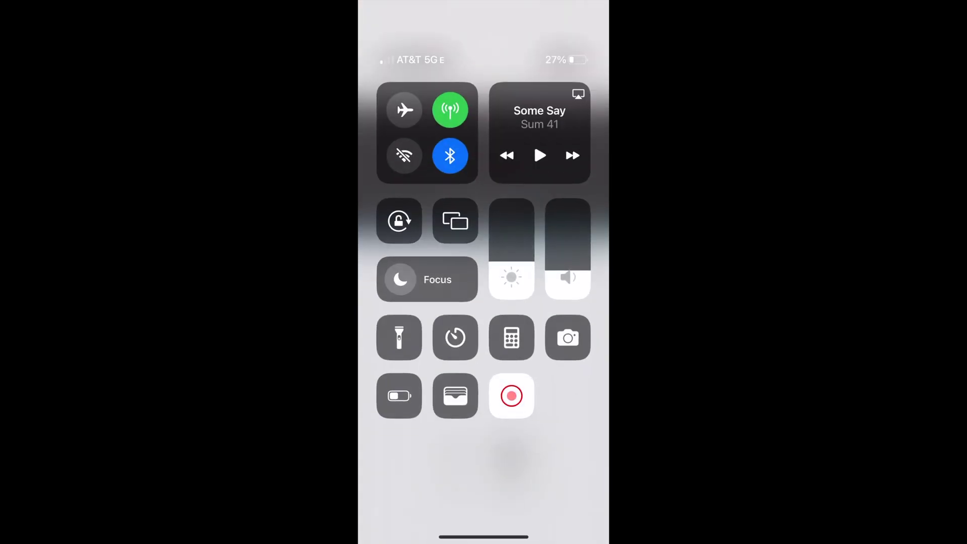
pyautogui.click(404, 158)
pyautogui.click(509, 458)
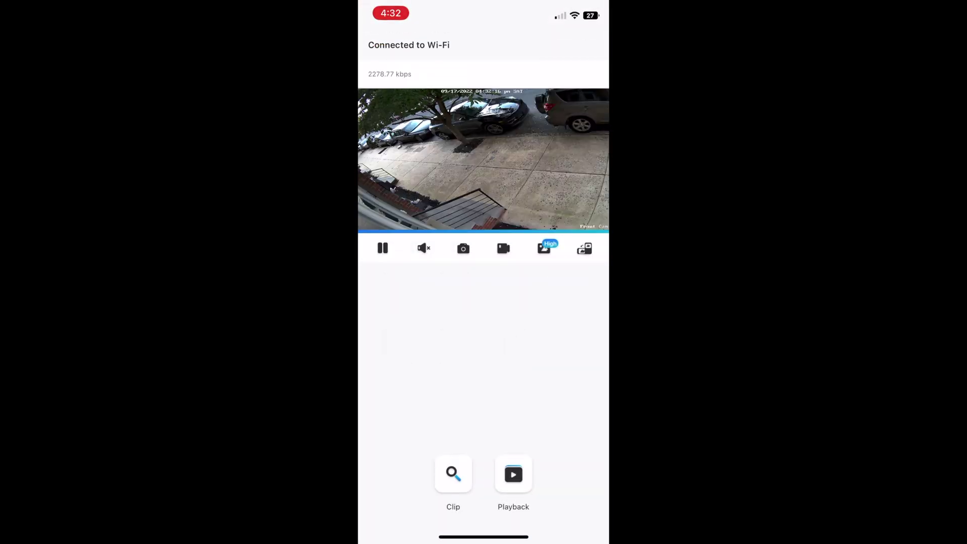
# Turn off the phone's Wi-Fi and try to play the Front Cam live stream over cellular data
pyautogui.moveTo(585, 8); pyautogui.dragTo(580, 252)
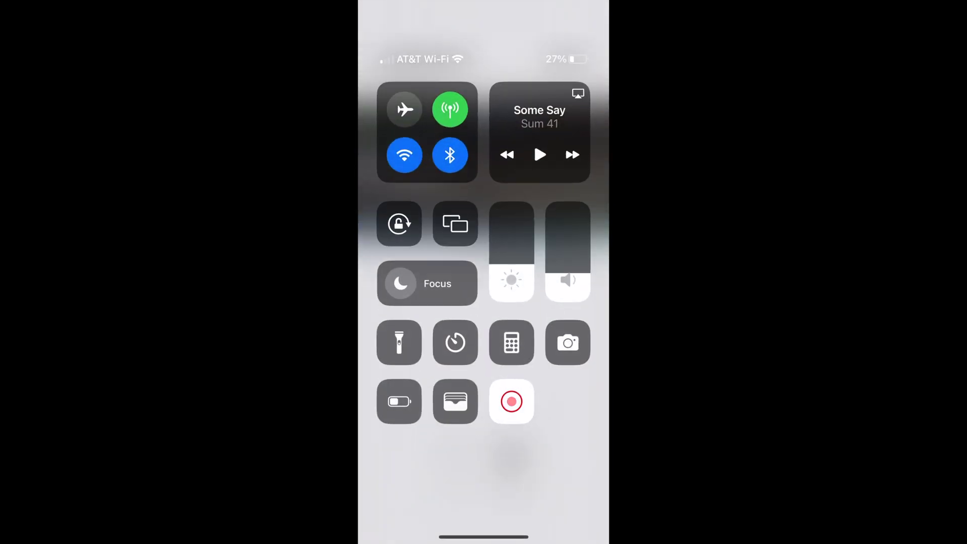
pyautogui.click(404, 158)
pyautogui.click(510, 458)
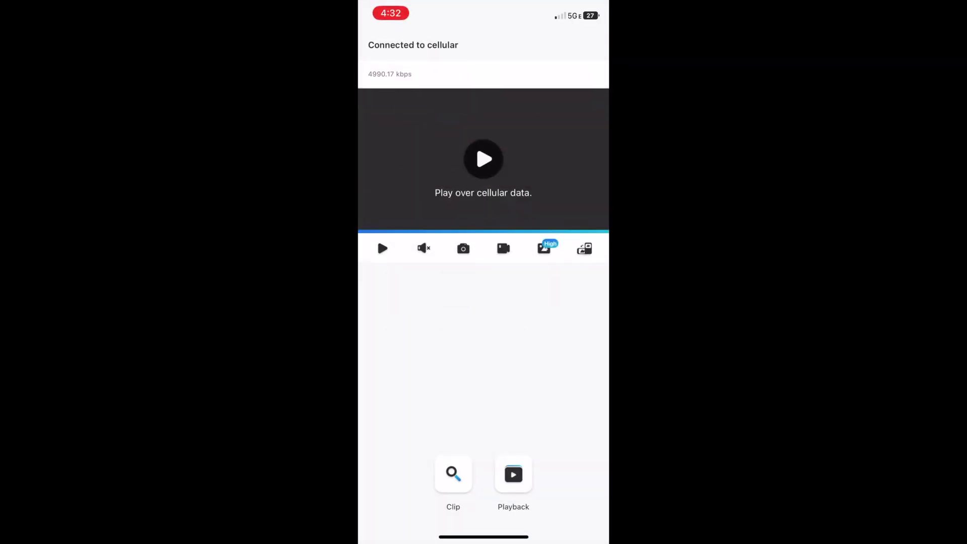
pyautogui.click(382, 247)
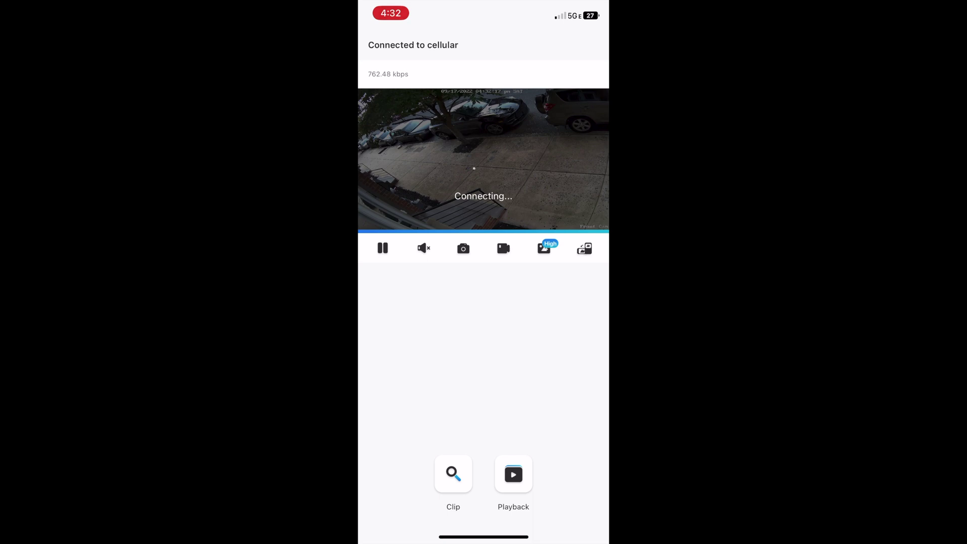